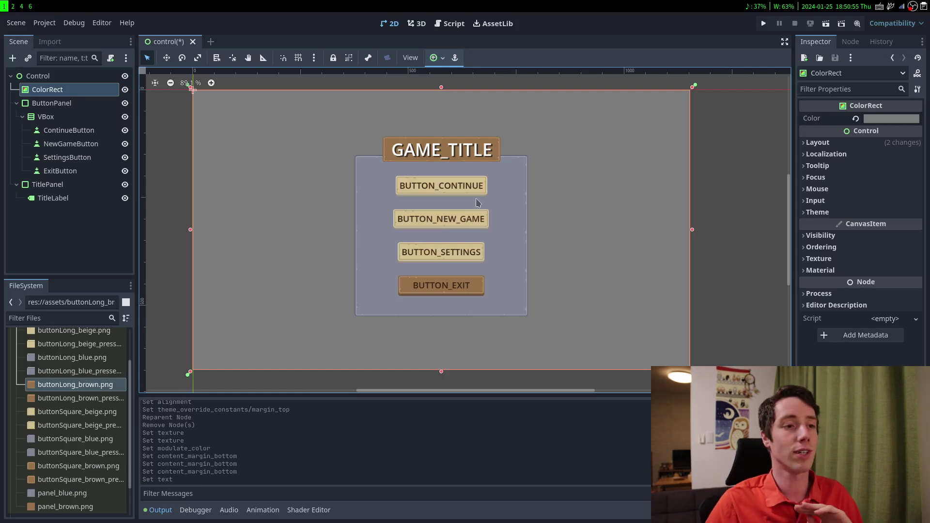
{"action": "scroll", "coordinate": [451, 168], "scroll_direction": "up", "scroll_amount": 3}
{"action": "scroll", "coordinate": [380, 158], "scroll_direction": "down", "scroll_amount": 2}
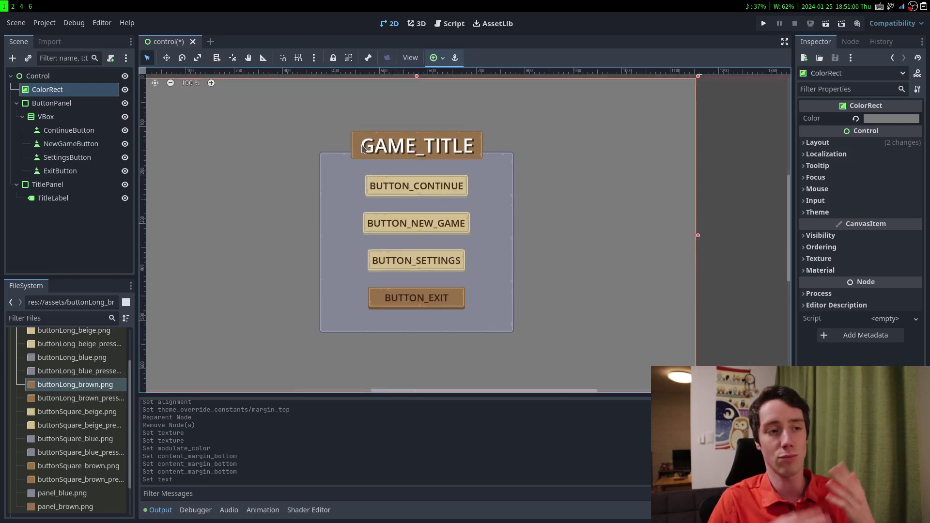
Center the menu view, select GAME_TITLE, and open the POT Generation localization settings
{"action": "middle_click_drag", "start_coordinate": [394, 165], "coordinate": [473, 177]}
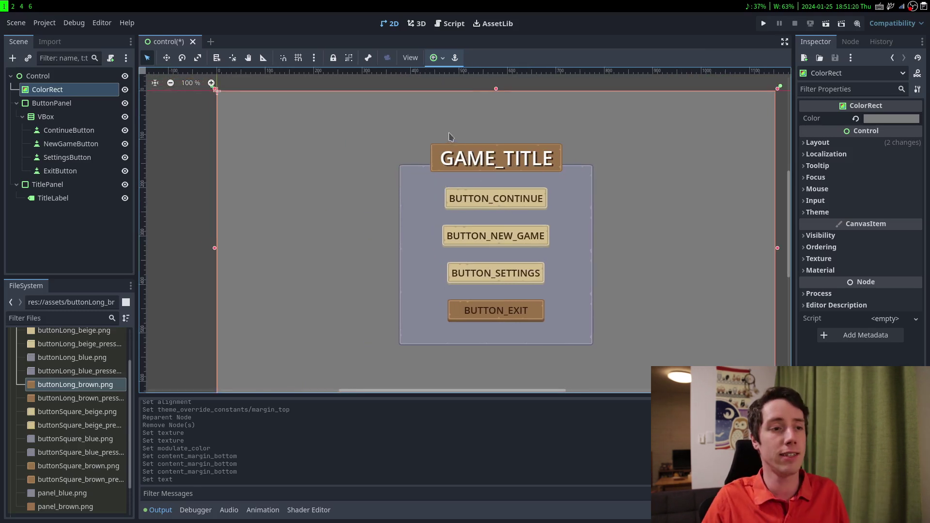
{"action": "left_click", "coordinate": [471, 153]}
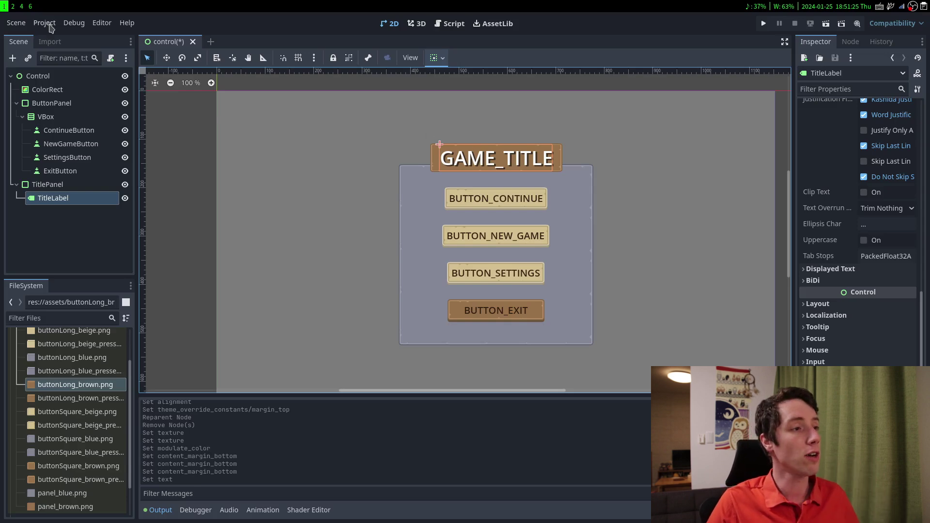
{"action": "left_click", "coordinate": [49, 25]}
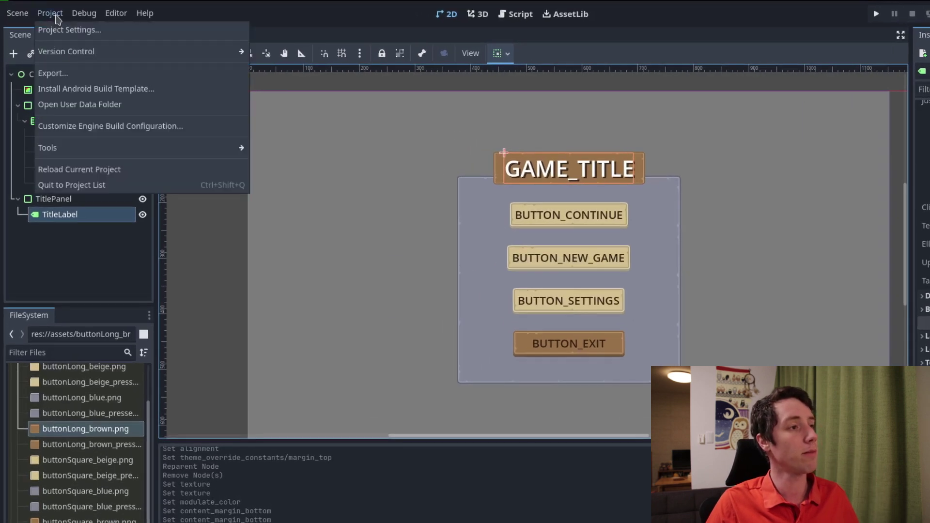
{"action": "left_click", "coordinate": [80, 31]}
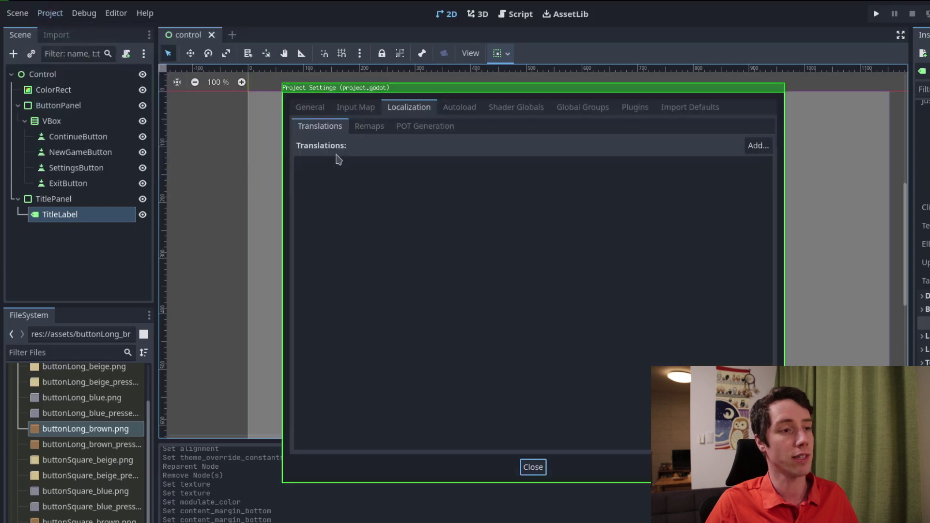
{"action": "left_click", "coordinate": [434, 129]}
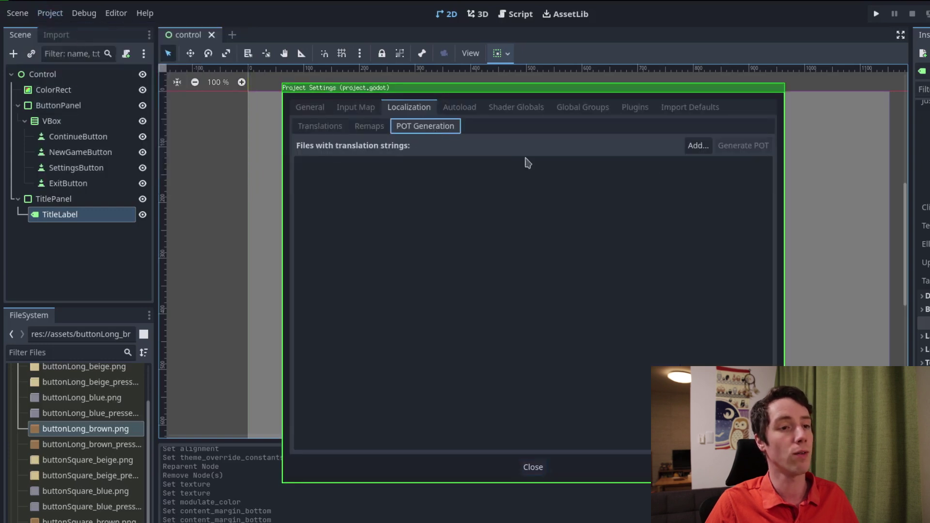
Add control.tscn to the POT generation file list
{"action": "left_click", "coordinate": [695, 145]}
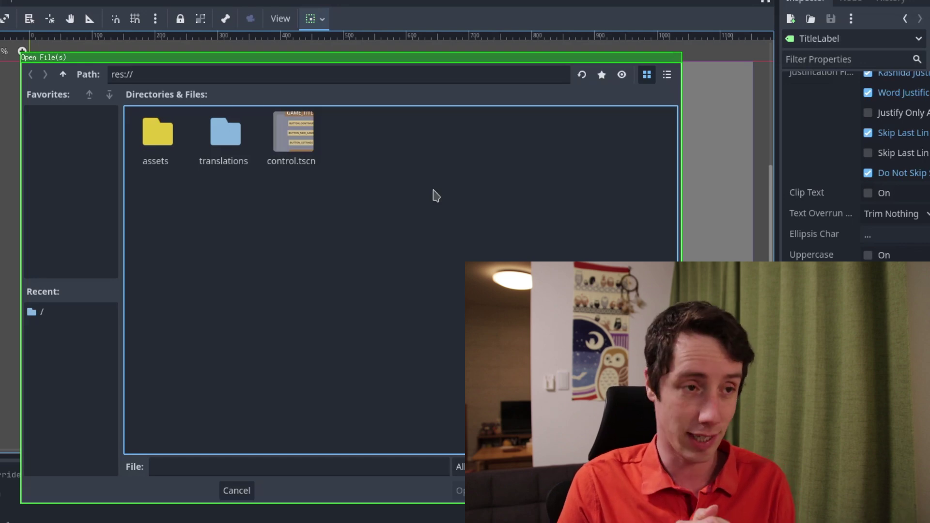
{"action": "left_click", "coordinate": [249, 493]}
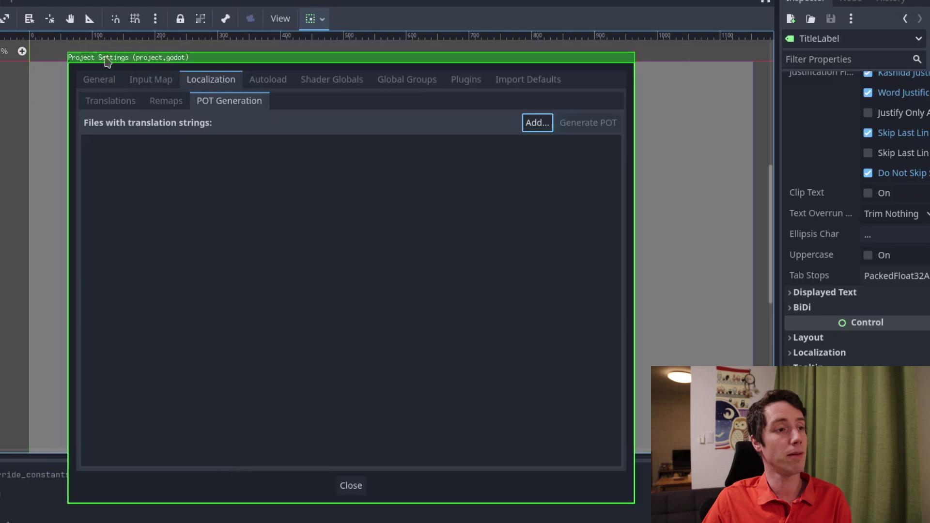
{"action": "left_click", "coordinate": [537, 123]}
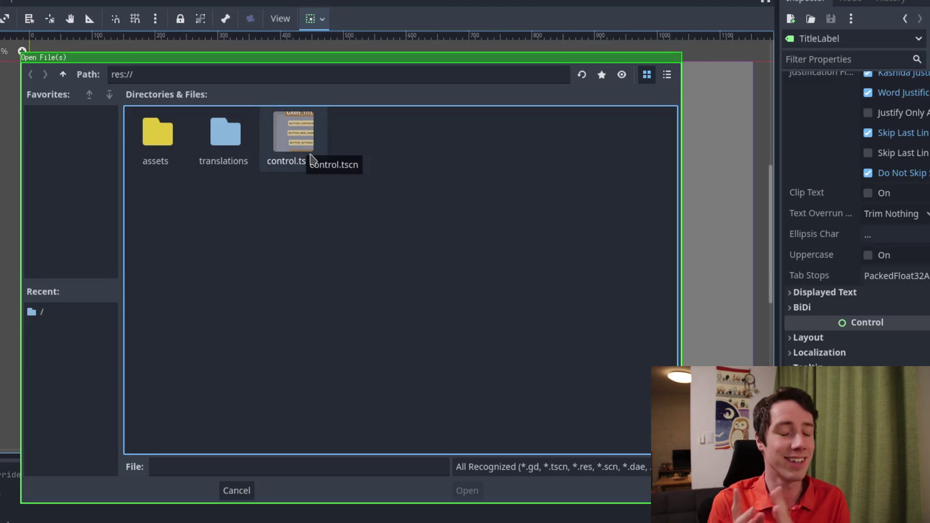
{"action": "left_click", "coordinate": [312, 158]}
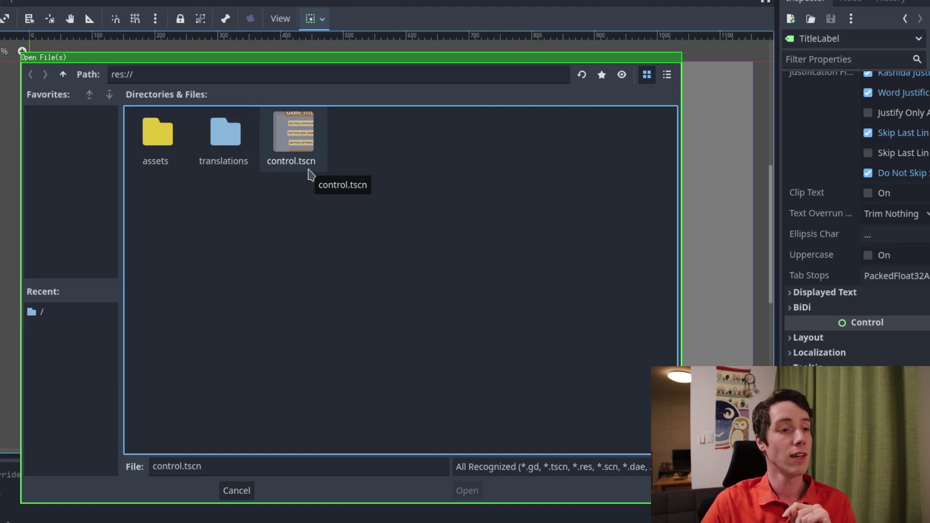
{"action": "double_click", "coordinate": [311, 159]}
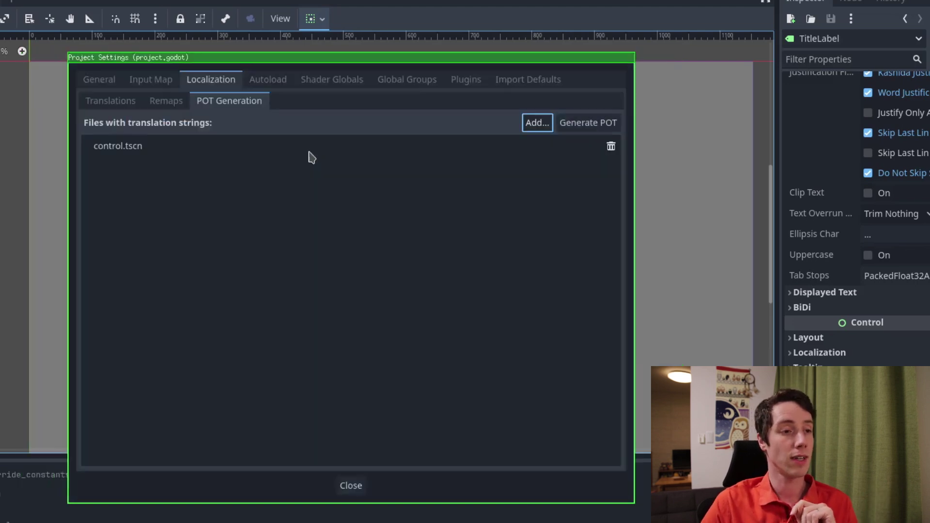
{"action": "left_click", "coordinate": [177, 114]}
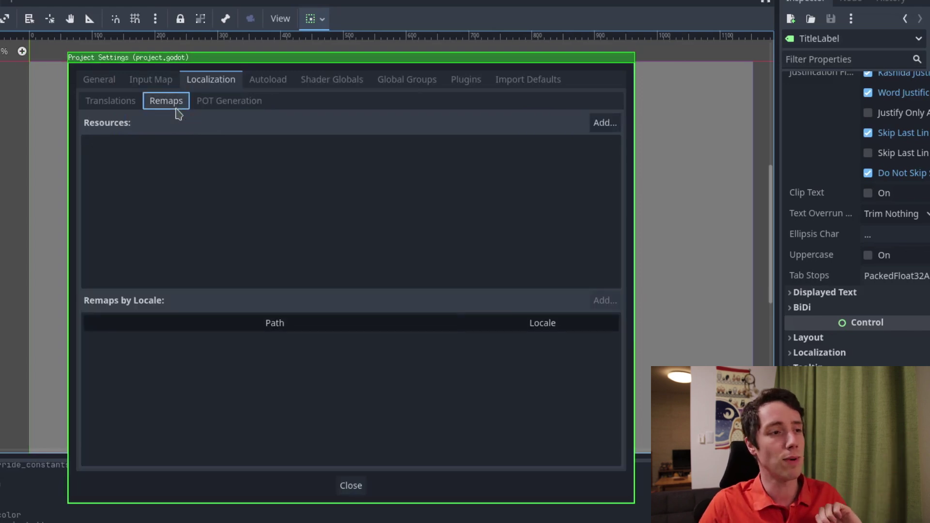
{"action": "left_click", "coordinate": [234, 100]}
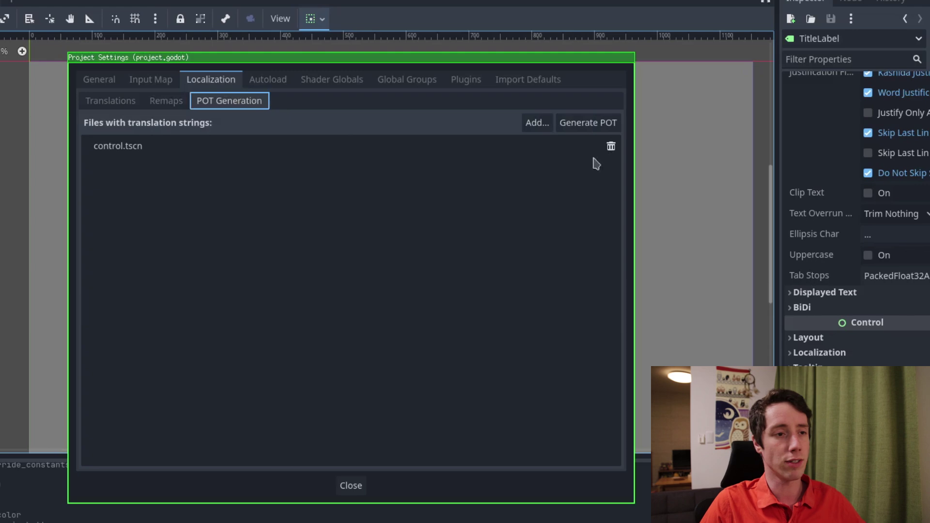
Generate translations_template.pot in the translations folder, then close Project Settings
{"action": "left_click", "coordinate": [574, 125]}
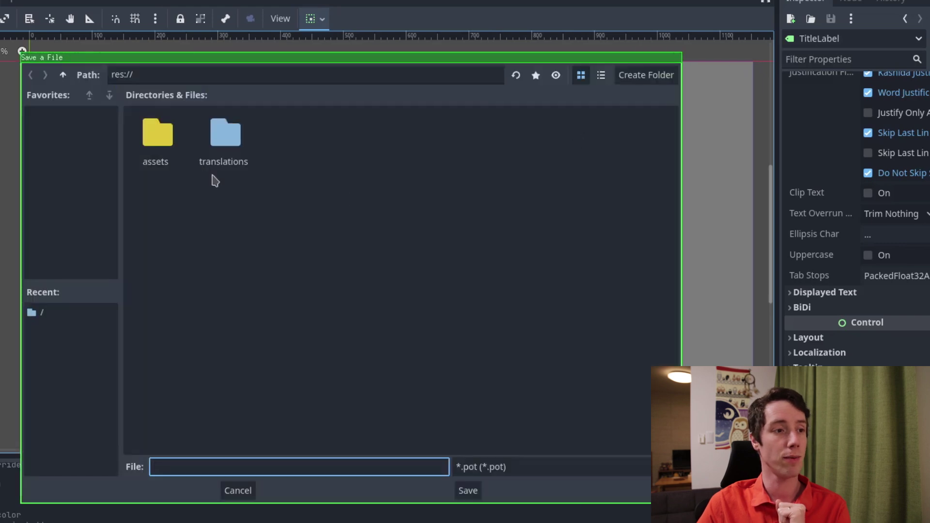
{"action": "double_click", "coordinate": [225, 149]}
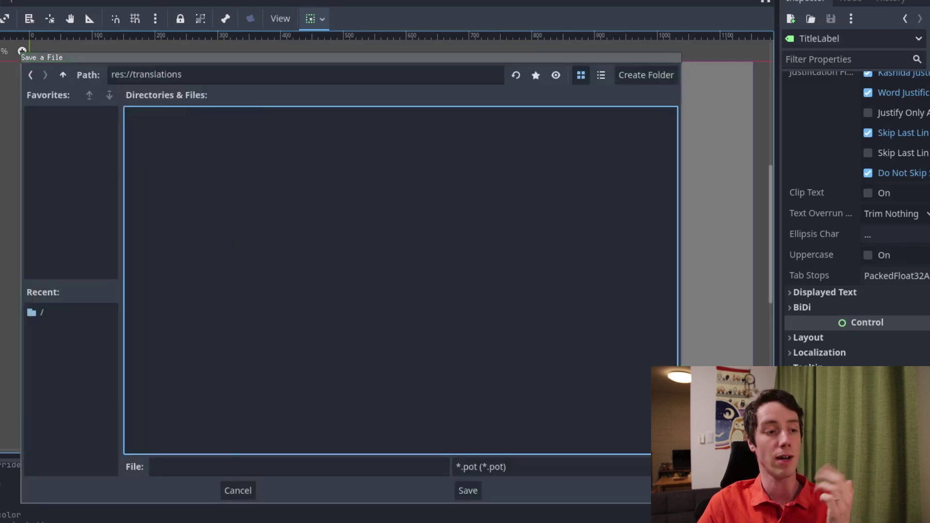
{"action": "left_click", "coordinate": [228, 461]}
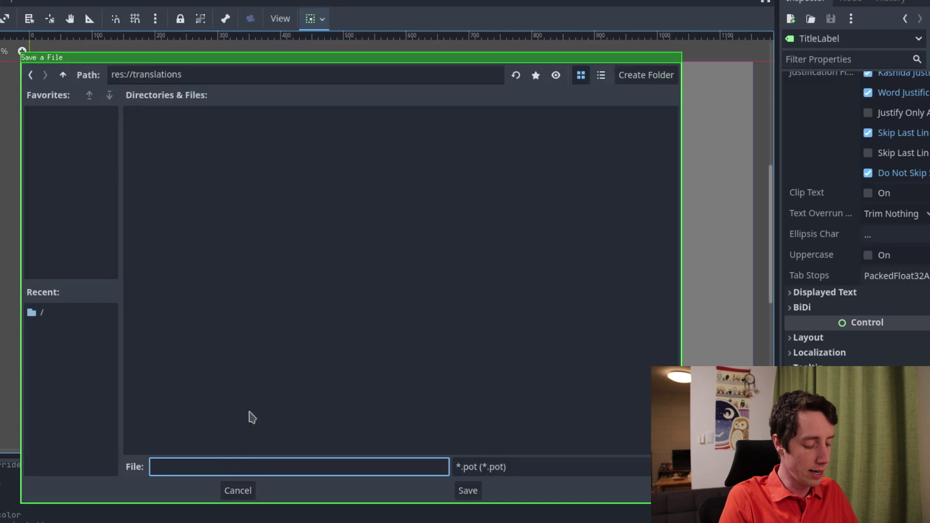
{"action": "type", "text": "trations"}
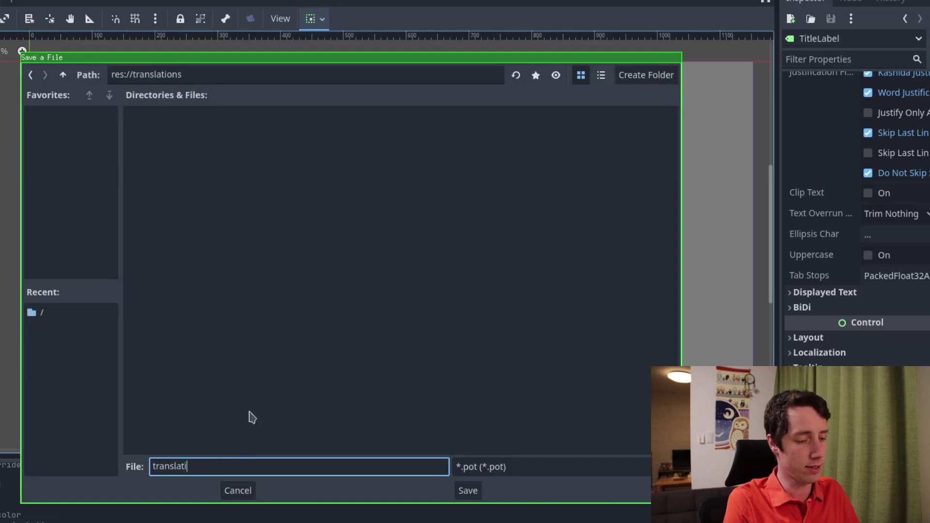
{"action": "type", "text": "_templ"}
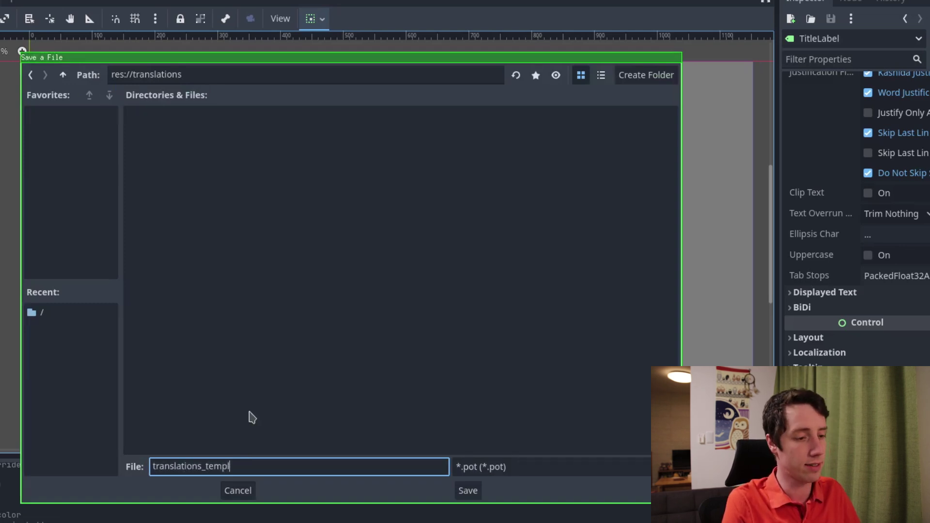
{"action": "type", "text": "ate"}
{"action": "key", "text": "Return"}
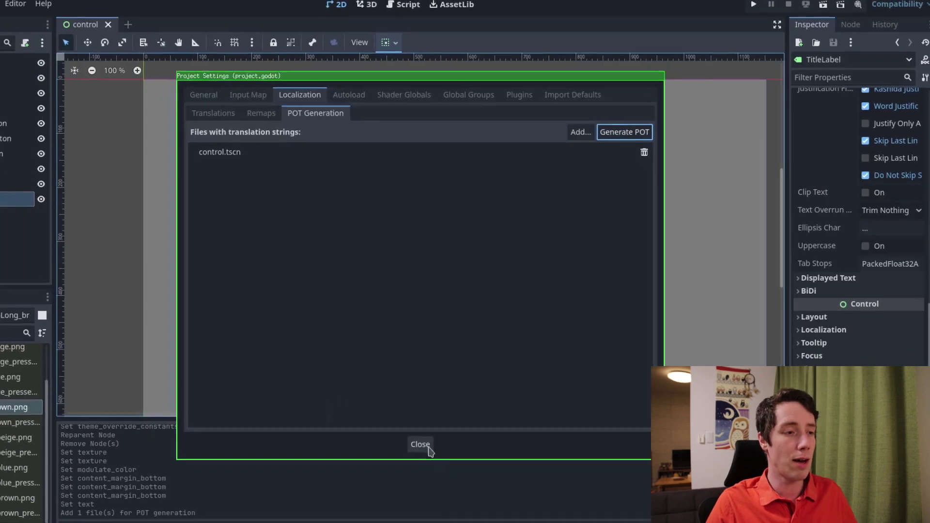
{"action": "left_click", "coordinate": [428, 450]}
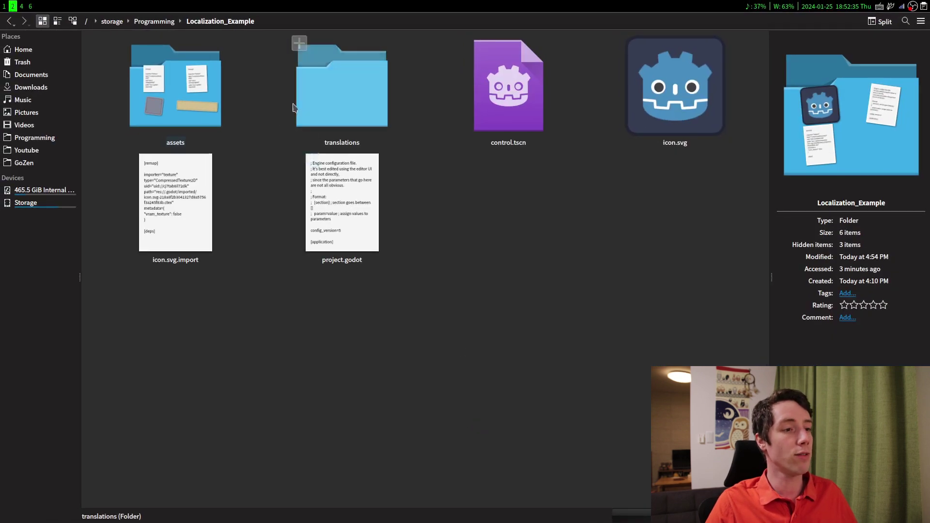
Open translations_template.pot from the translations folder in Poedit
{"action": "double_click", "coordinate": [378, 98]}
{"action": "mouse_move", "coordinate": [341, 87]}
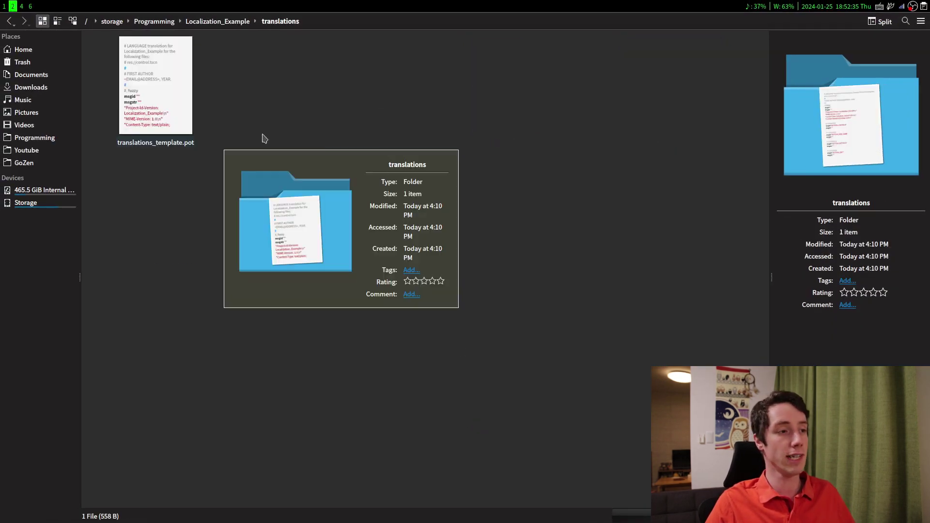
{"action": "left_click", "coordinate": [153, 148]}
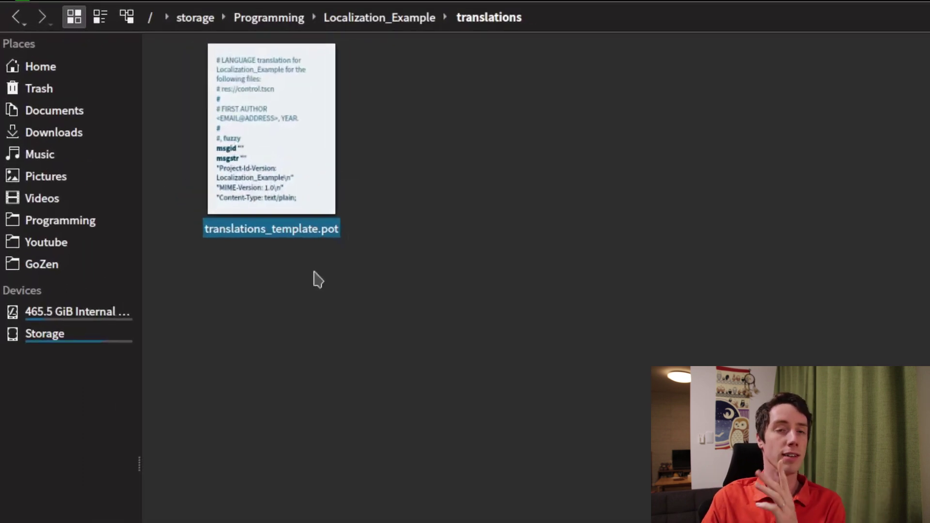
{"action": "left_click", "coordinate": [326, 280]}
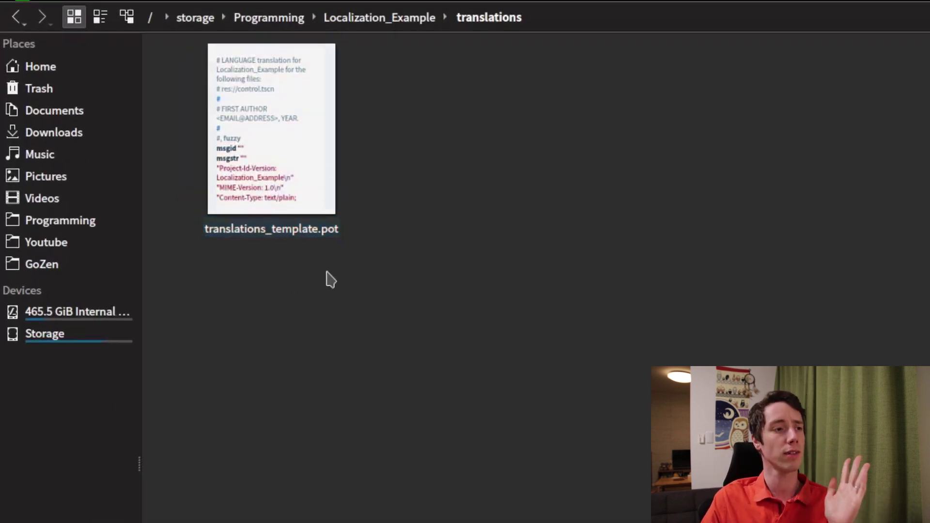
{"action": "left_click", "coordinate": [321, 242]}
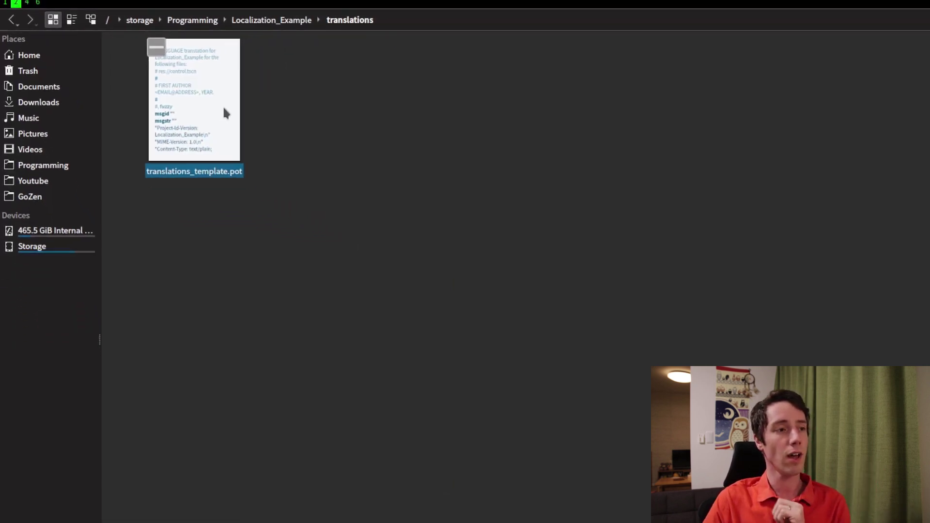
{"action": "double_click", "coordinate": [224, 112]}
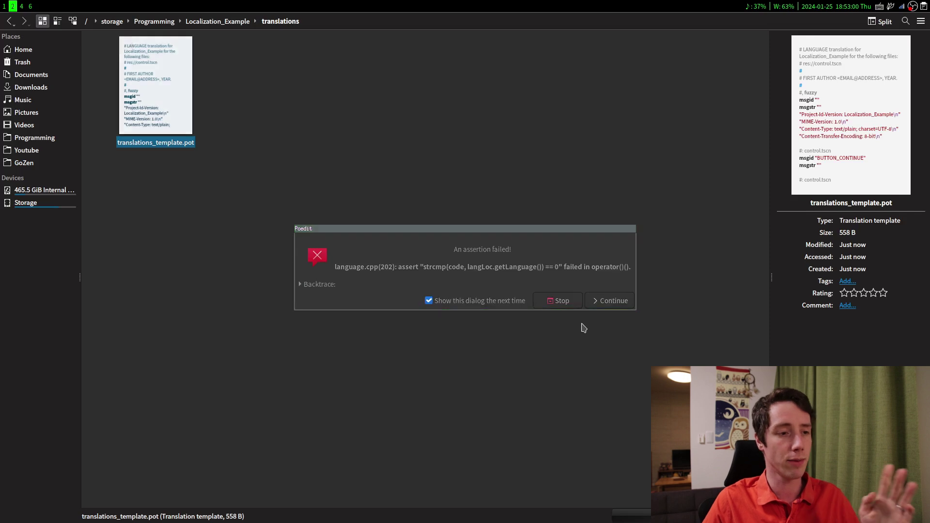
Dismiss the assertion error and browse the template's source strings, including BUTTON_NEW_GAME
{"action": "left_click", "coordinate": [609, 301]}
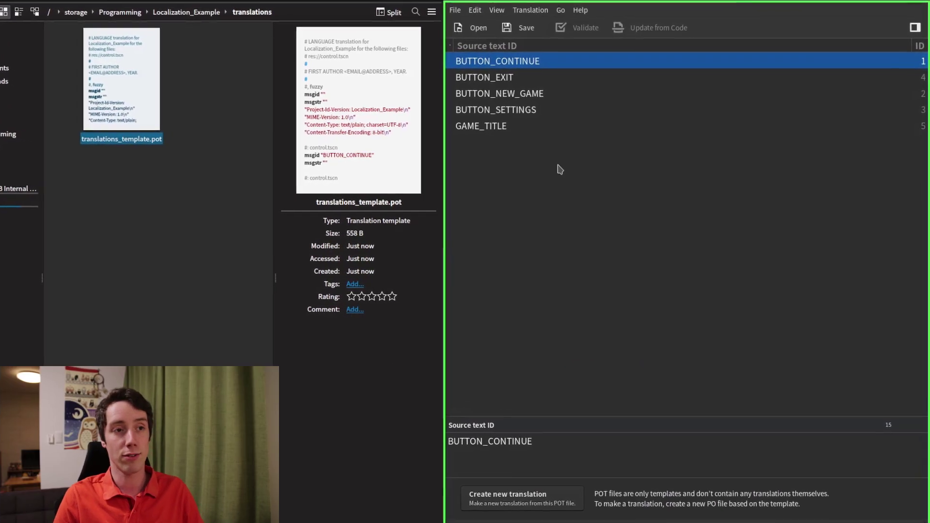
{"action": "double_click", "coordinate": [481, 441]}
{"action": "left_click", "coordinate": [500, 466]}
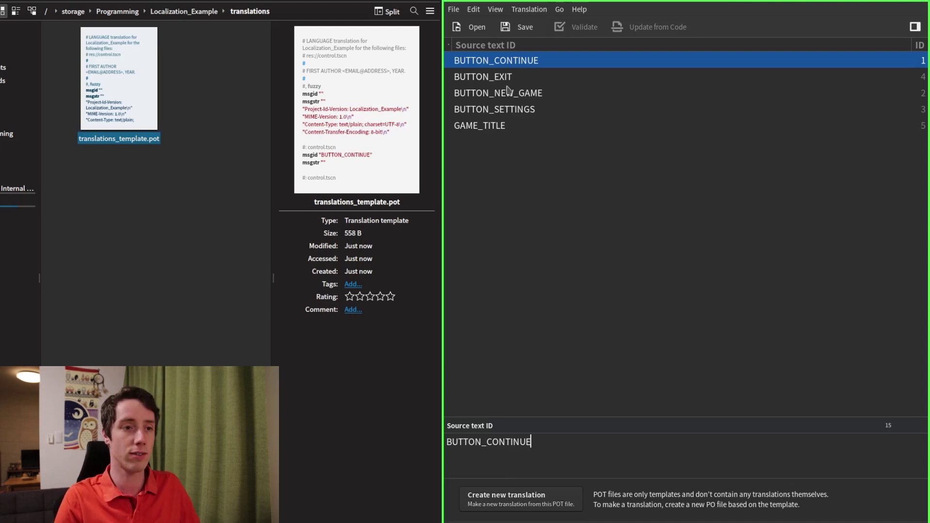
{"action": "left_click", "coordinate": [508, 92]}
{"action": "key", "text": "Up"}
{"action": "key", "text": "Up"}
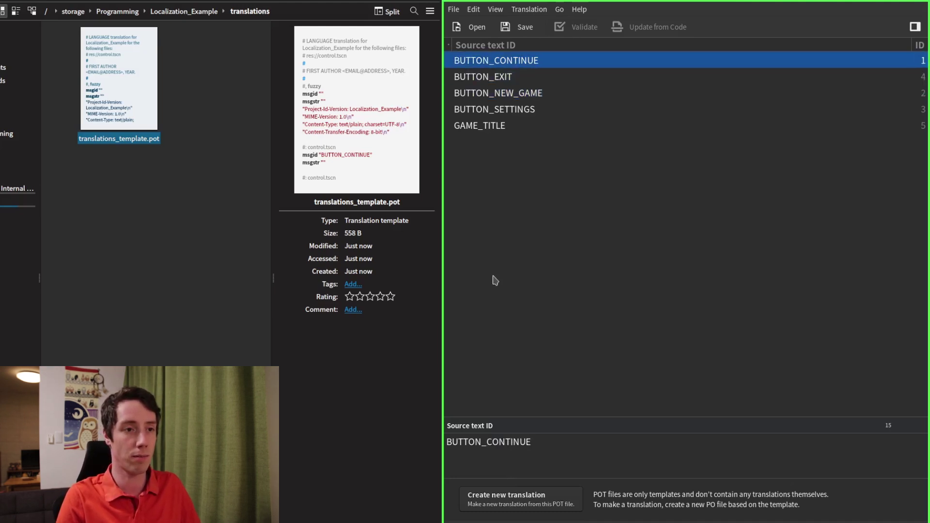
{"action": "key", "text": "Down"}
{"action": "key", "text": "Down"}
{"action": "key", "text": "Down"}
{"action": "key", "text": "Up"}
{"action": "key", "text": "Up"}
{"action": "key", "text": "Up"}
{"action": "key", "text": "Down"}
{"action": "key", "text": "Down"}
{"action": "key", "text": "Down"}
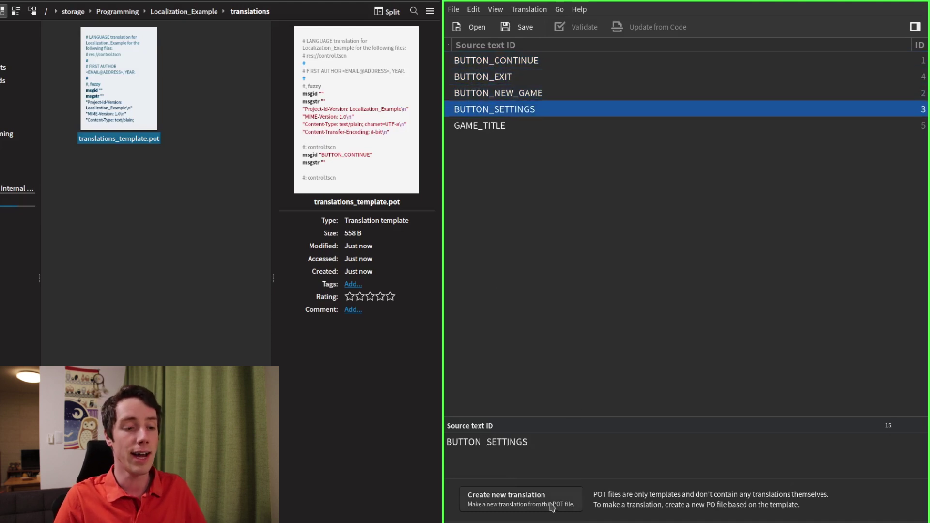
{"action": "left_click", "coordinate": [423, 208]}
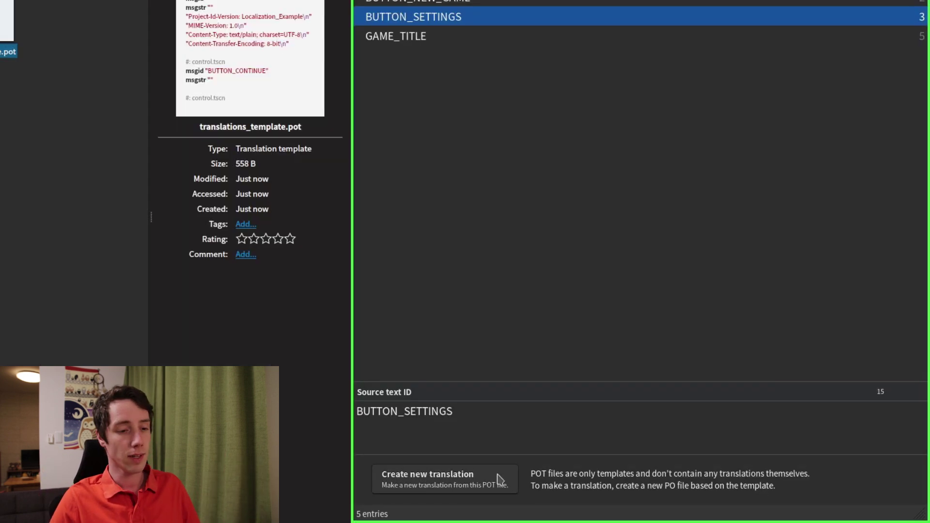
Start a new English translation from the template
{"action": "left_click", "coordinate": [566, 494]}
{"action": "type", "text": "E"}
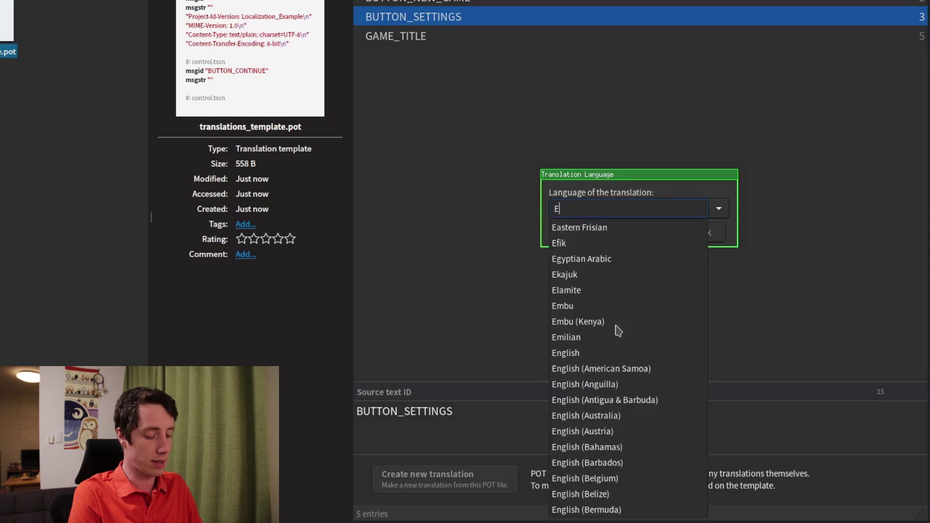
{"action": "type", "text": "nglis"}
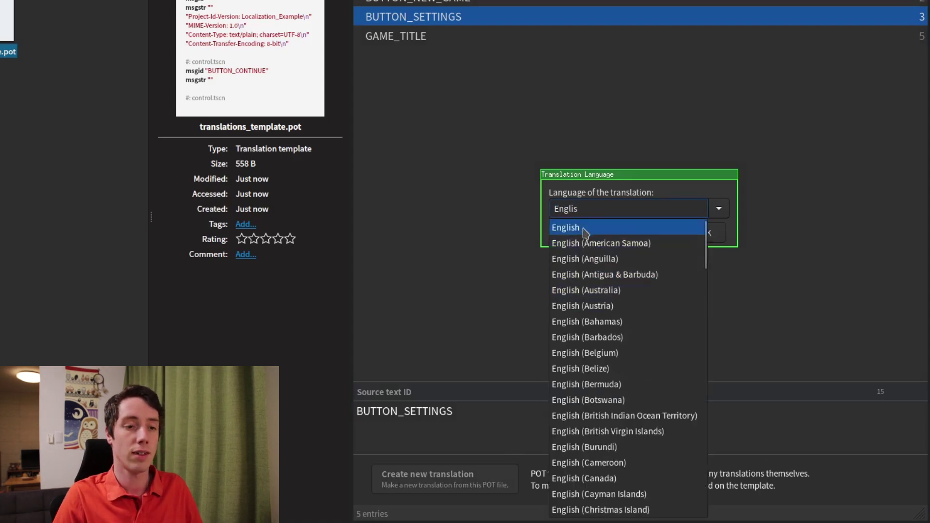
{"action": "left_click", "coordinate": [587, 227]}
{"action": "left_click", "coordinate": [703, 232]}
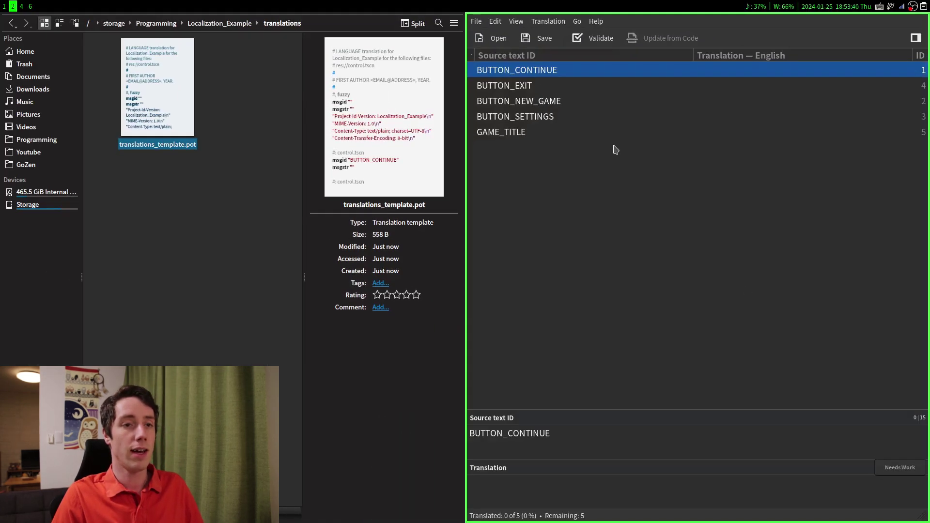
Save the translation as en.po and return to the Godot workspace
{"action": "key", "text": "ctrl+s"}
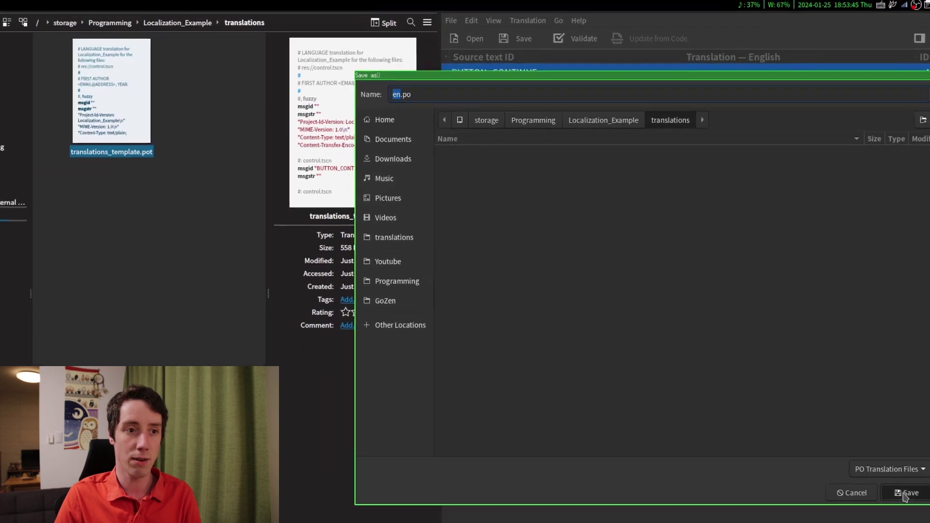
{"action": "left_click", "coordinate": [908, 493]}
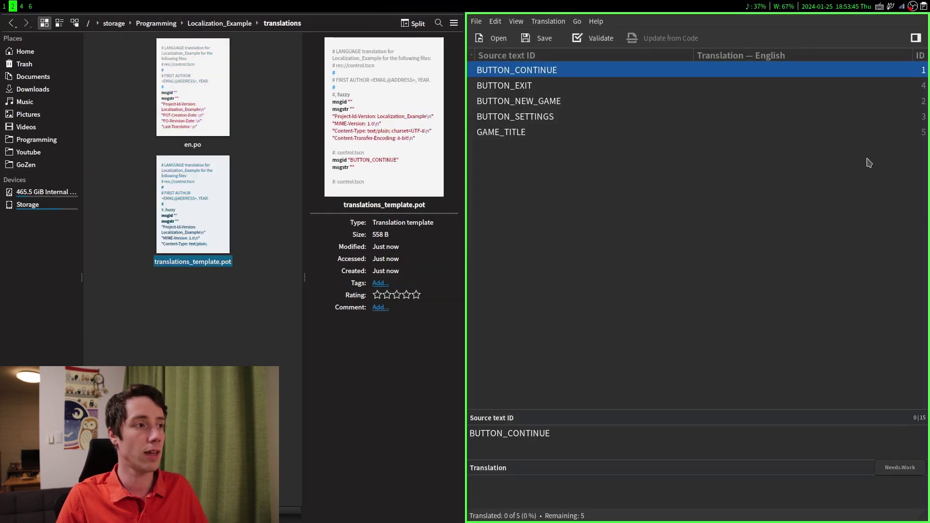
{"action": "key", "text": "super+1"}
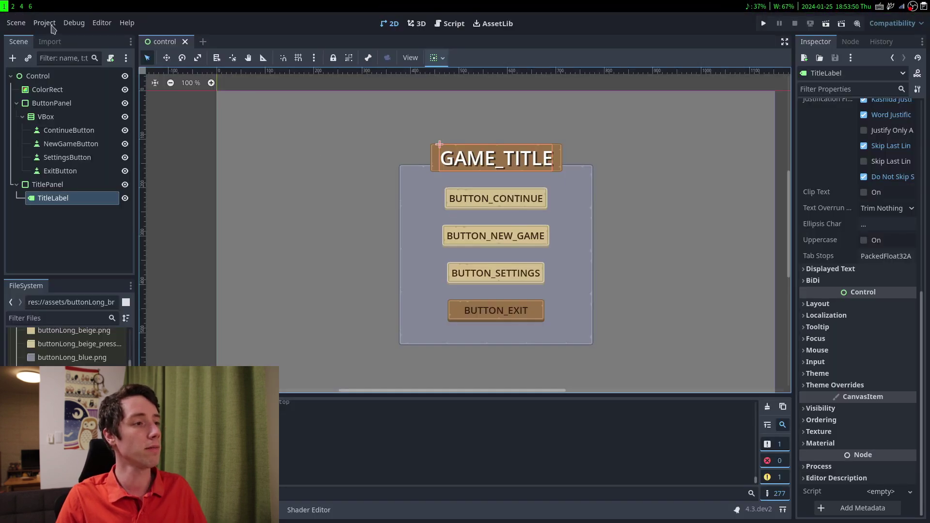
Add translations/en.po to the project's Localization translations list
{"action": "left_click", "coordinate": [51, 27]}
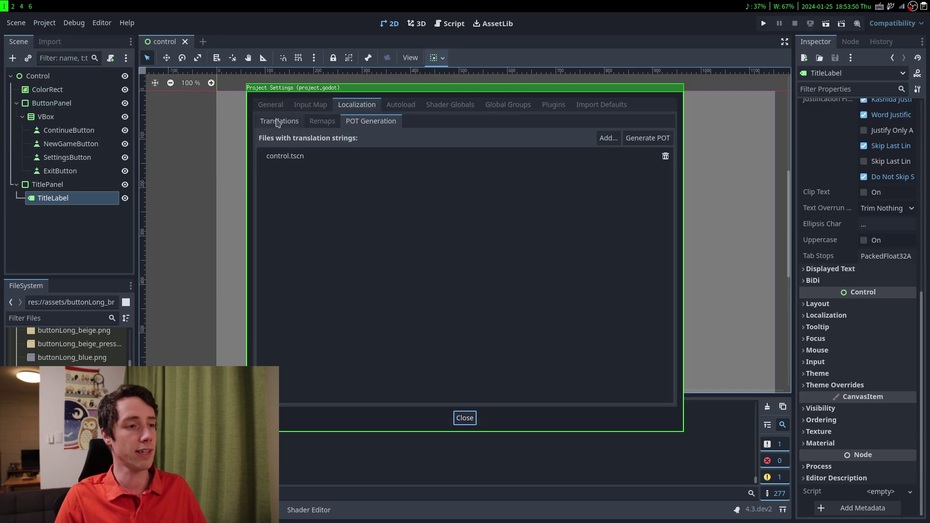
{"action": "left_click", "coordinate": [277, 123]}
{"action": "left_click", "coordinate": [663, 140]}
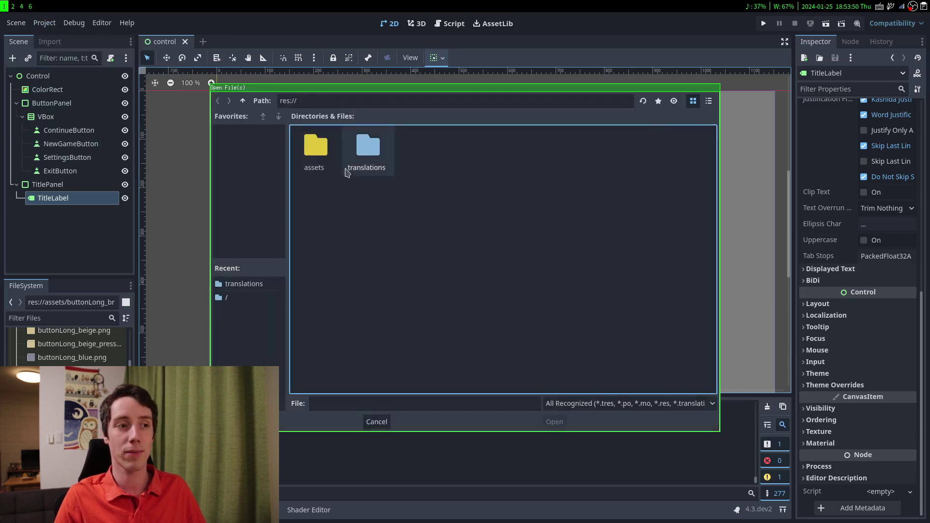
{"action": "double_click", "coordinate": [368, 152]}
{"action": "left_click", "coordinate": [320, 159]}
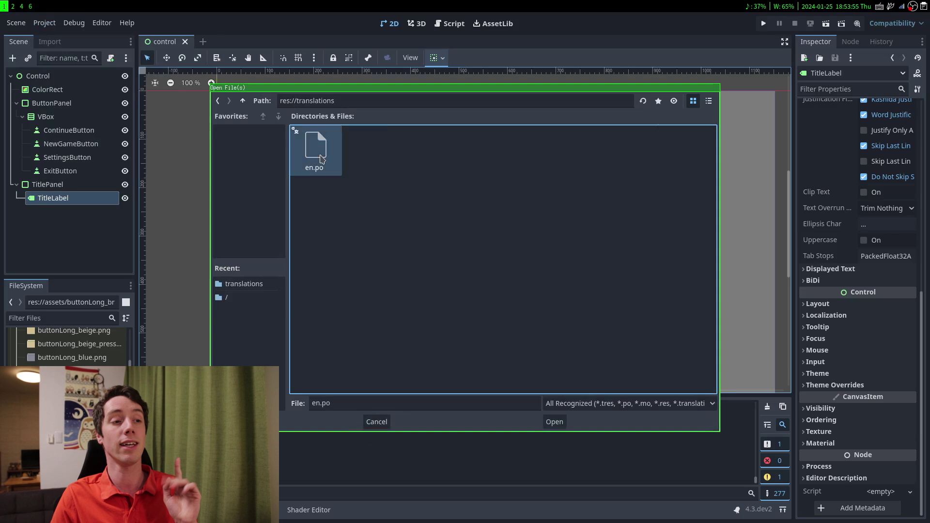
{"action": "left_click", "coordinate": [554, 423]}
Close Project Settings and run the game using the current scene as main
{"action": "left_click", "coordinate": [464, 418]}
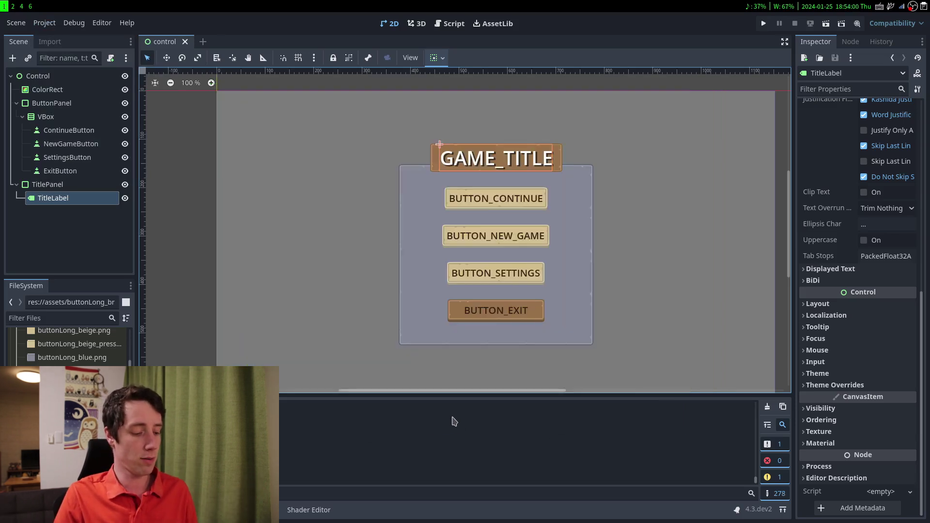
{"action": "key", "text": "F5"}
{"action": "left_click", "coordinate": [521, 277]}
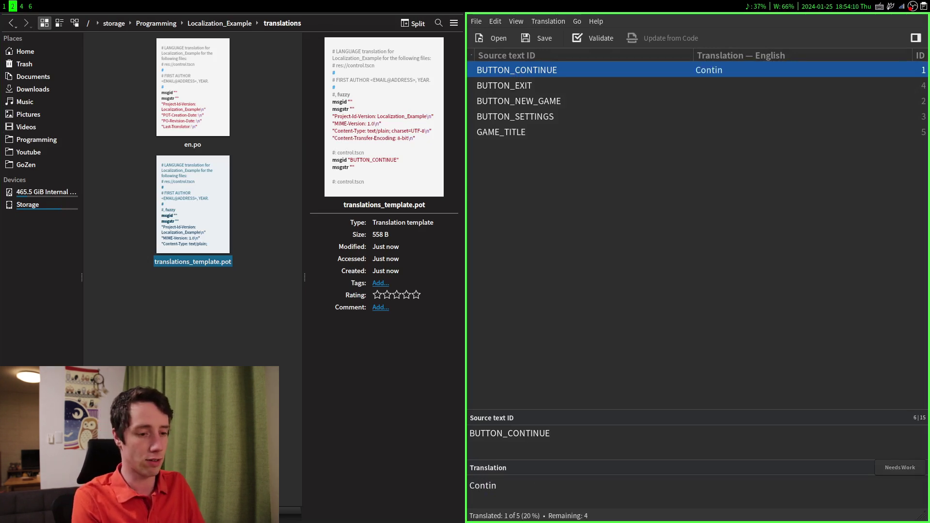
{"action": "type", "text": "Exit"}
Enter the translations Continue, Exit, New game and Settings, moving on to GAME_TITLE
{"action": "key", "text": "Return"}
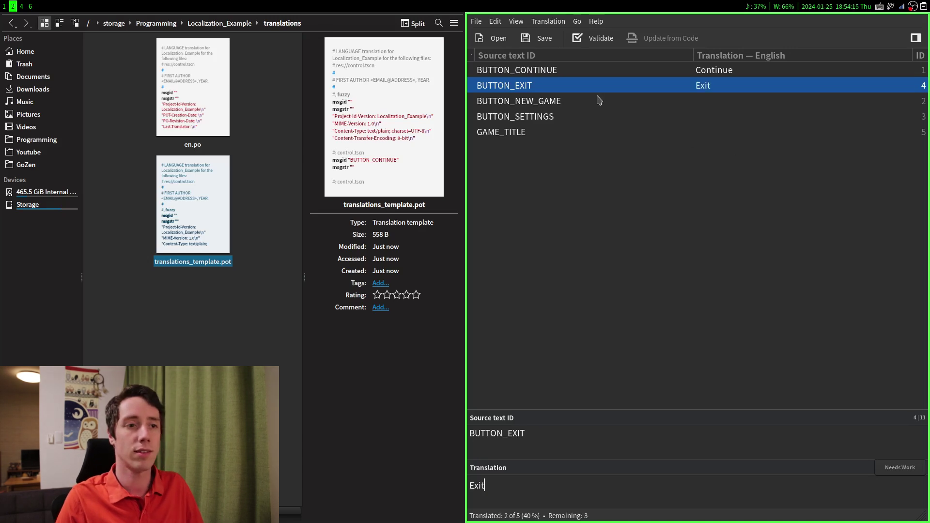
{"action": "key", "text": "Return"}
{"action": "type", "text": "New game"}
{"action": "key", "text": "Return"}
{"action": "type", "text": "Settings"}
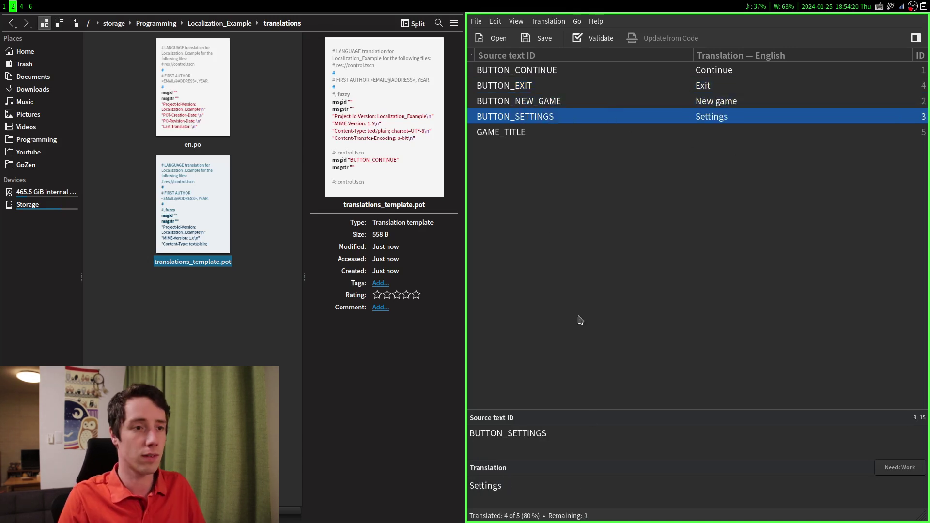
{"action": "type", "text": "My awesome game"}
{"action": "key", "text": "Return"}
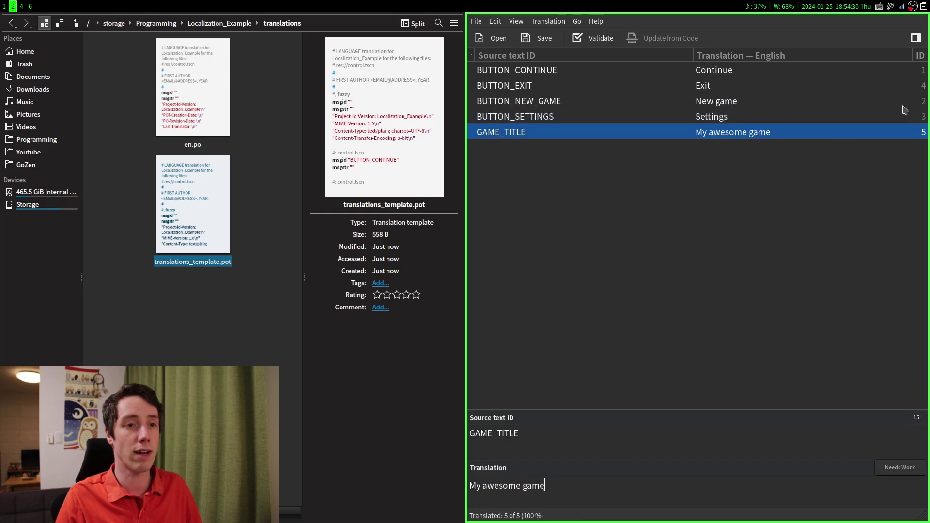
Run the game in Godot to check translated labels, then stop it and return to Poedit
{"action": "key", "text": "super+1"}
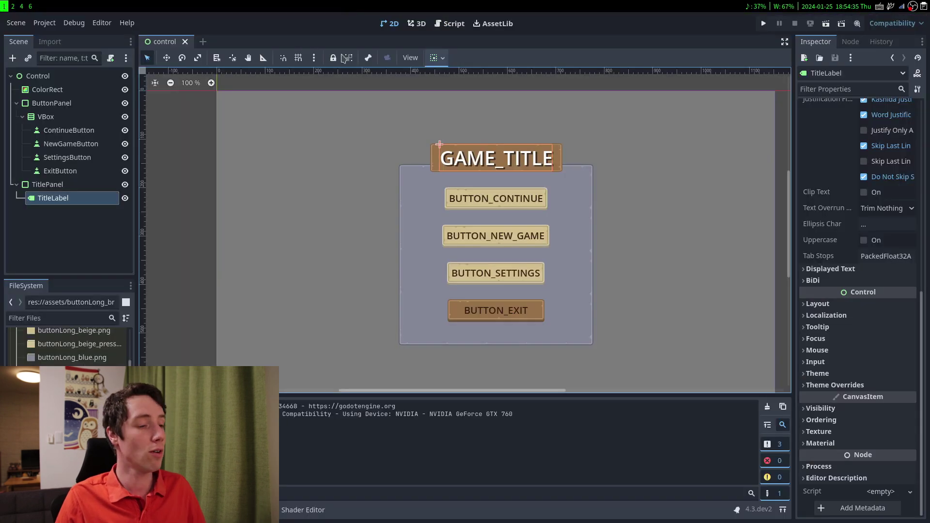
{"action": "key", "text": "F5"}
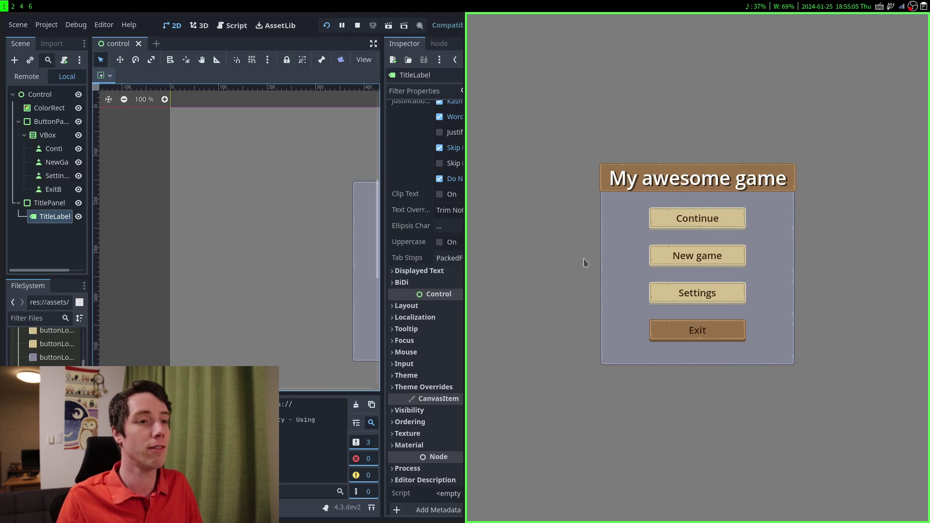
{"action": "key", "text": "F8"}
{"action": "key", "text": "super+2"}
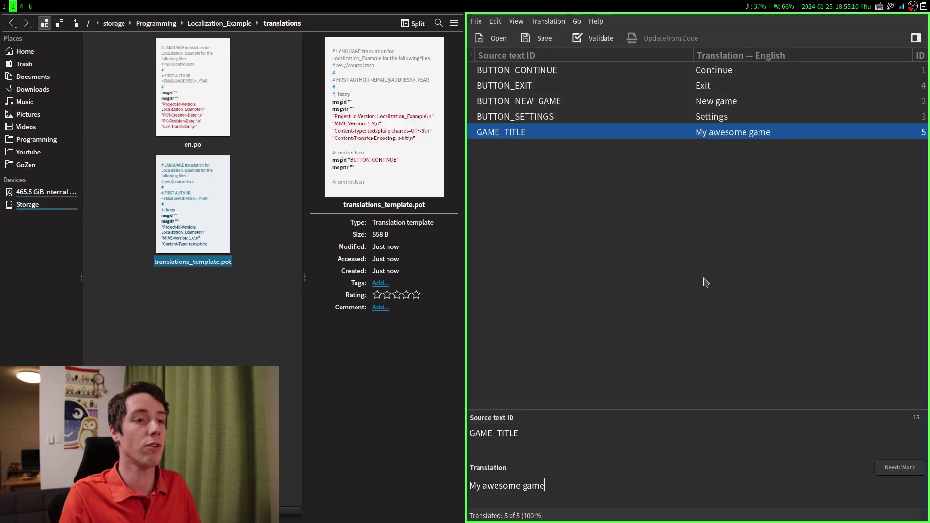
Quit Poedit and reopen translations_template.pot from Files, dismissing the assertion dialog
{"action": "key", "text": "ctrl+q"}
{"action": "left_click", "coordinate": [426, 267]}
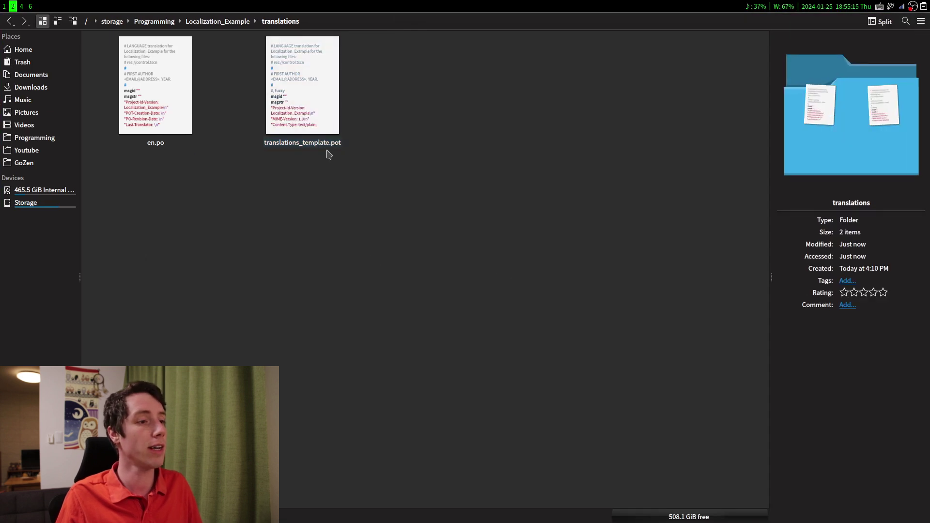
{"action": "mouse_move", "coordinate": [302, 87]}
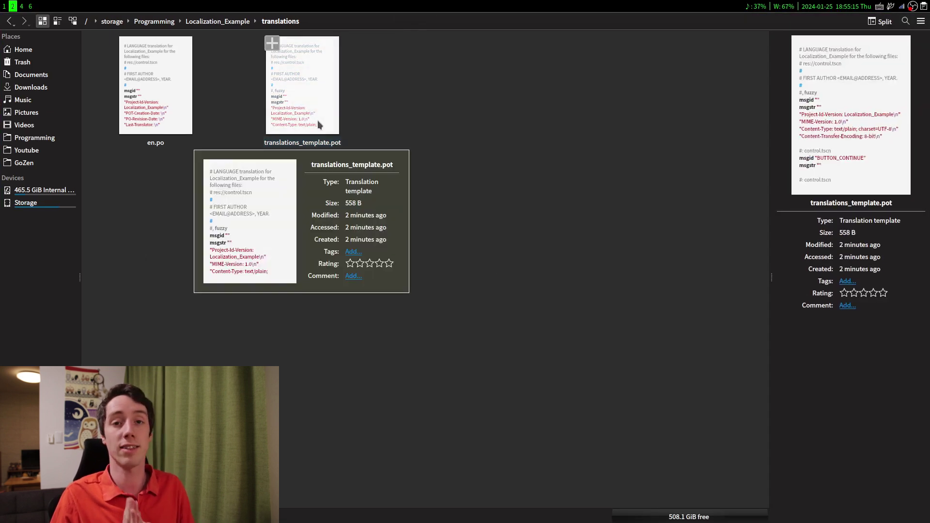
{"action": "double_click", "coordinate": [318, 120]}
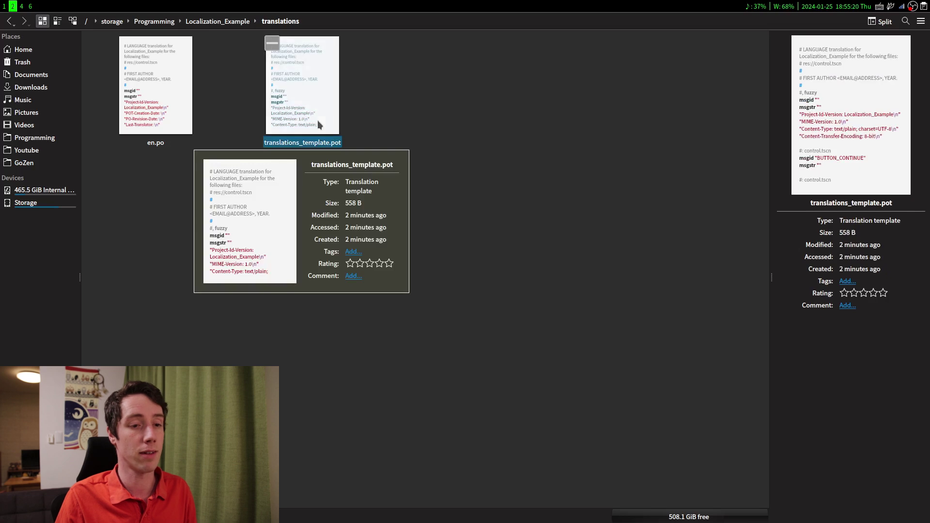
{"action": "left_click", "coordinate": [610, 317]}
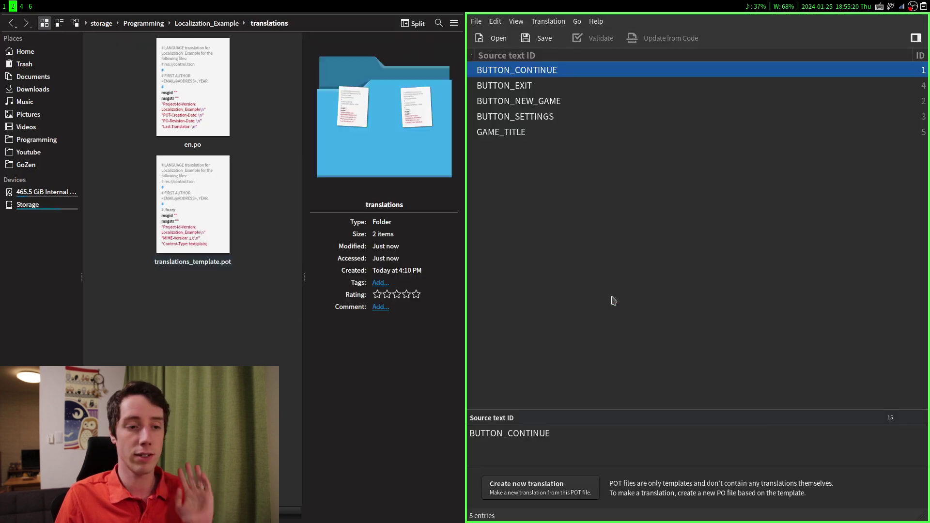
Start a new Japanese translation from the template
{"action": "left_click", "coordinate": [566, 487]}
{"action": "type", "text": "Japane"}
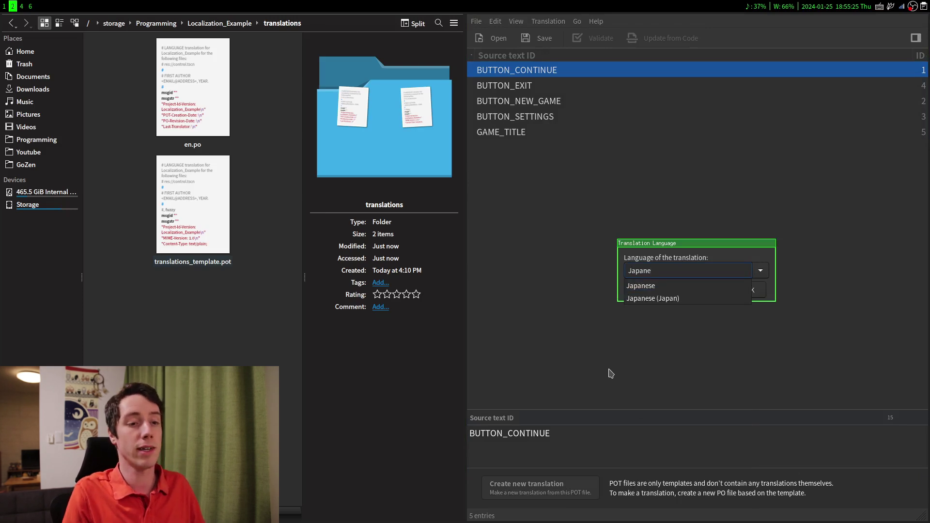
{"action": "key", "text": "Down"}
{"action": "key", "text": "Return"}
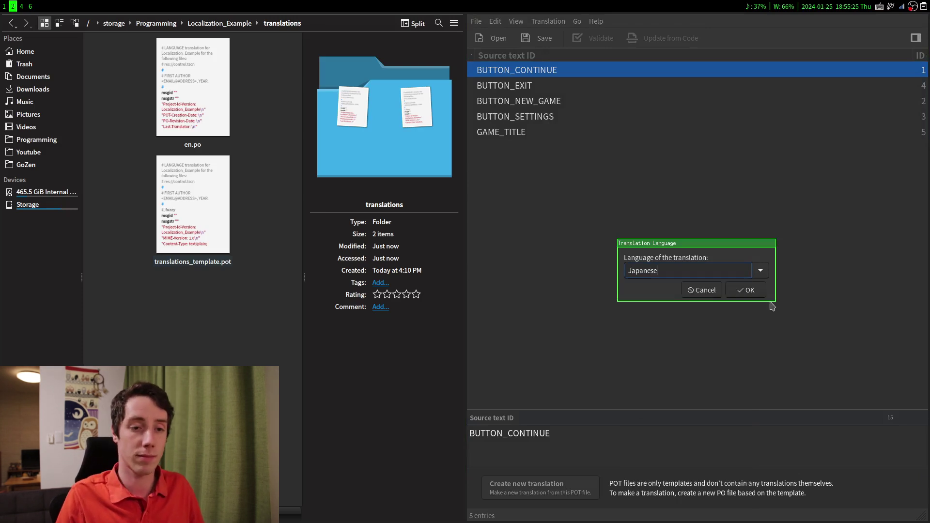
{"action": "left_click", "coordinate": [748, 290]}
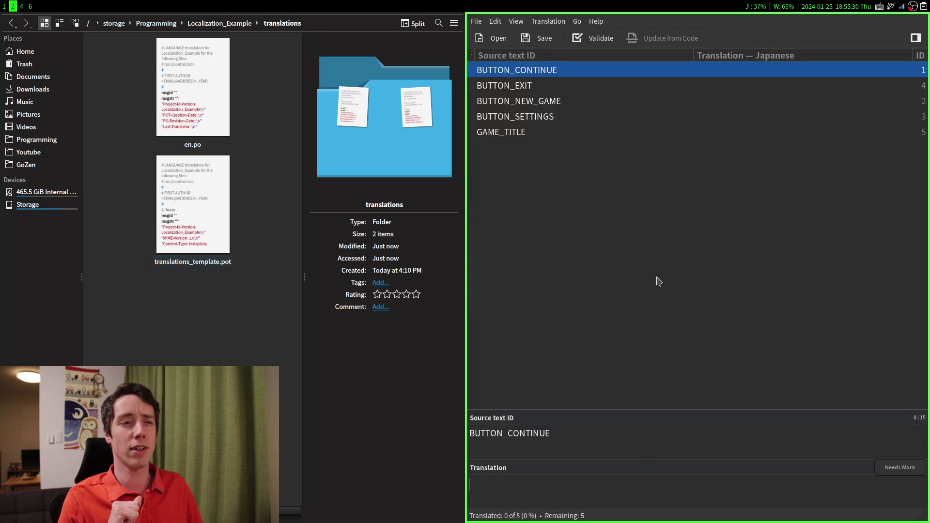
Save the translation as ja.po and quit Poedit
{"action": "key", "text": "ctrl+s"}
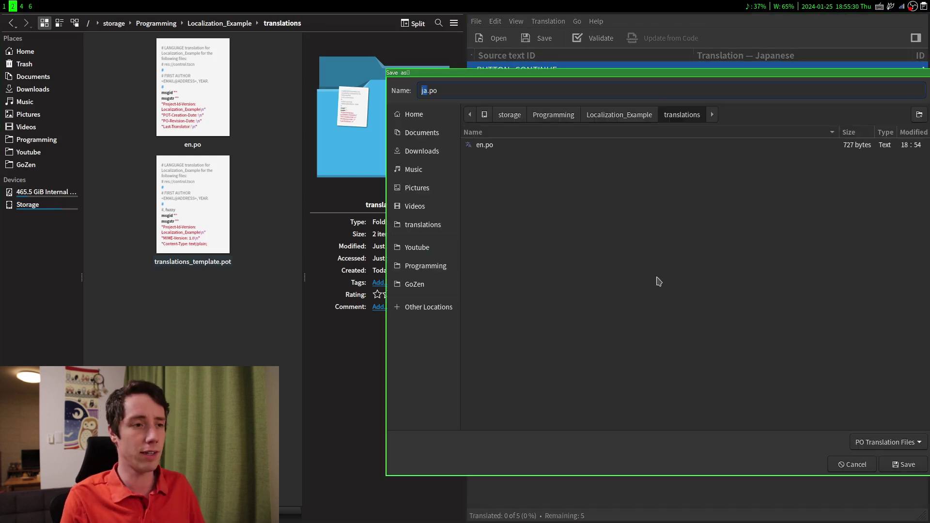
{"action": "key", "text": "Return"}
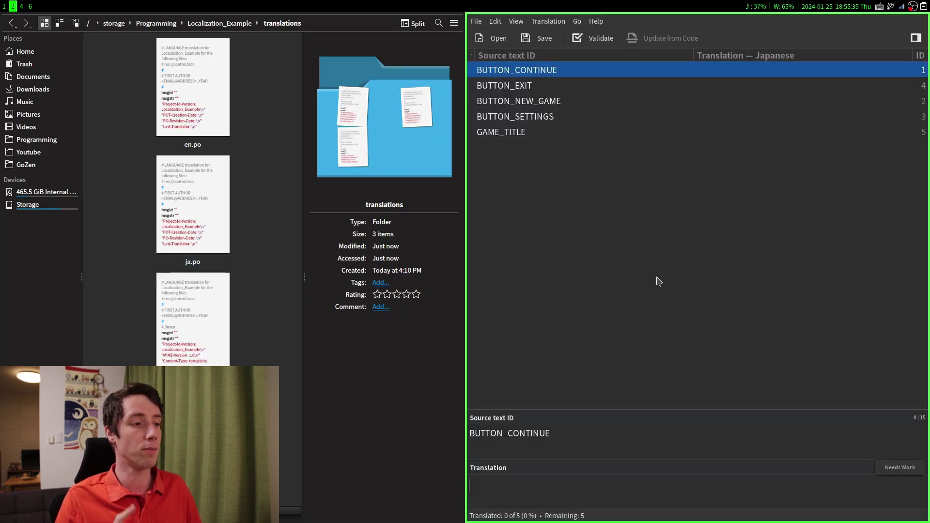
{"action": "key", "text": "ctrl+q"}
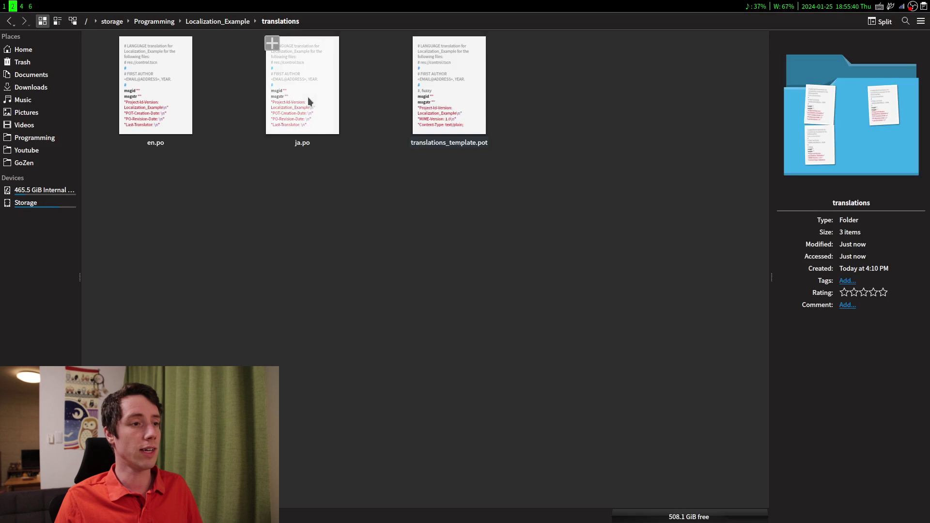
Open ja.po from the translations folder in Poedit
{"action": "double_click", "coordinate": [308, 97]}
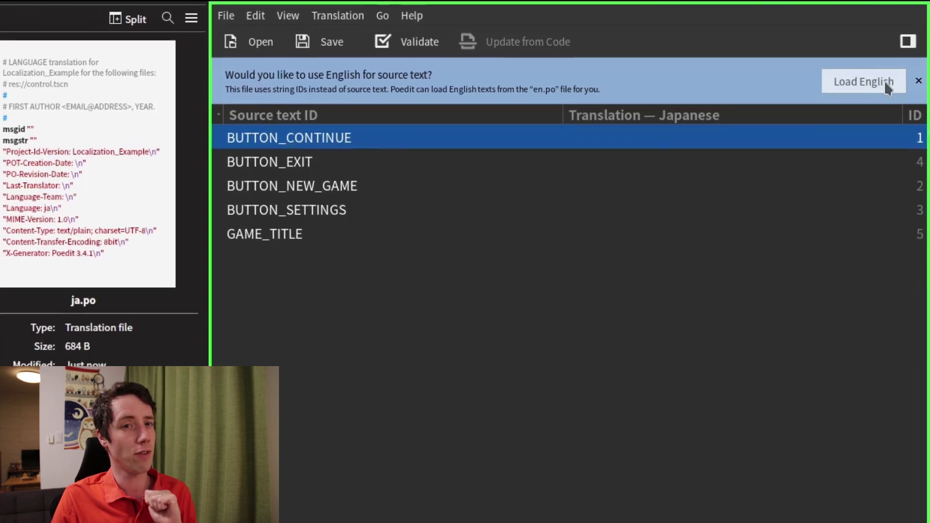
Load English source texts from en.po and check where Continue occurs in code
{"action": "left_click", "coordinate": [884, 89]}
{"action": "left_click", "coordinate": [415, 90]}
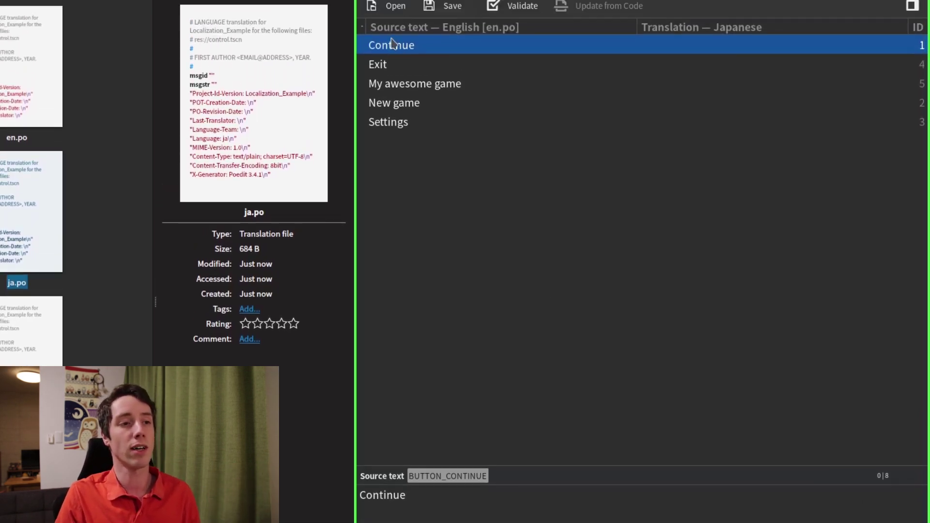
{"action": "right_click", "coordinate": [392, 73]}
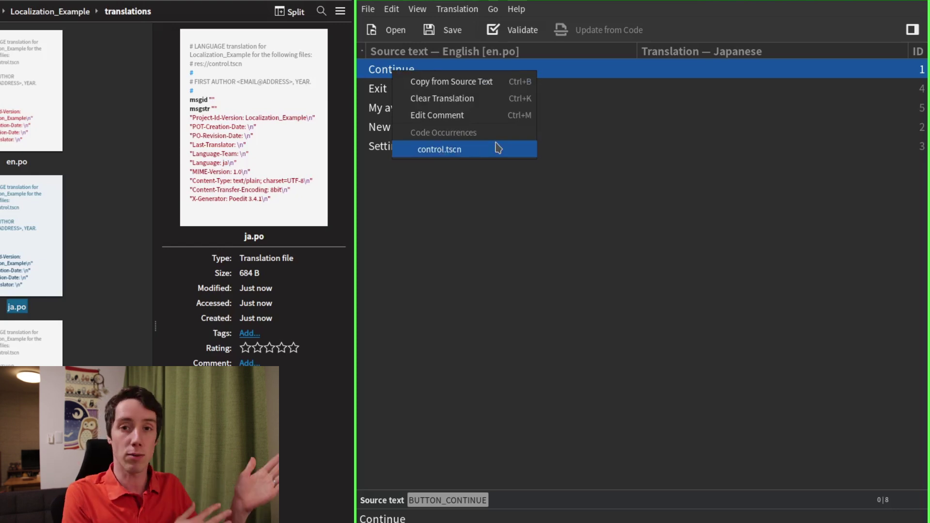
{"action": "left_click", "coordinate": [501, 371]}
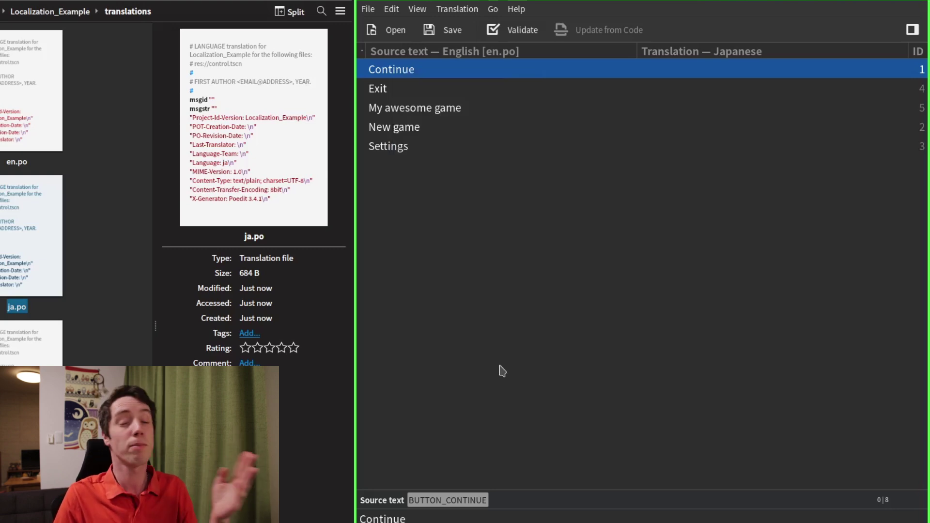
{"action": "right_click", "coordinate": [406, 75]}
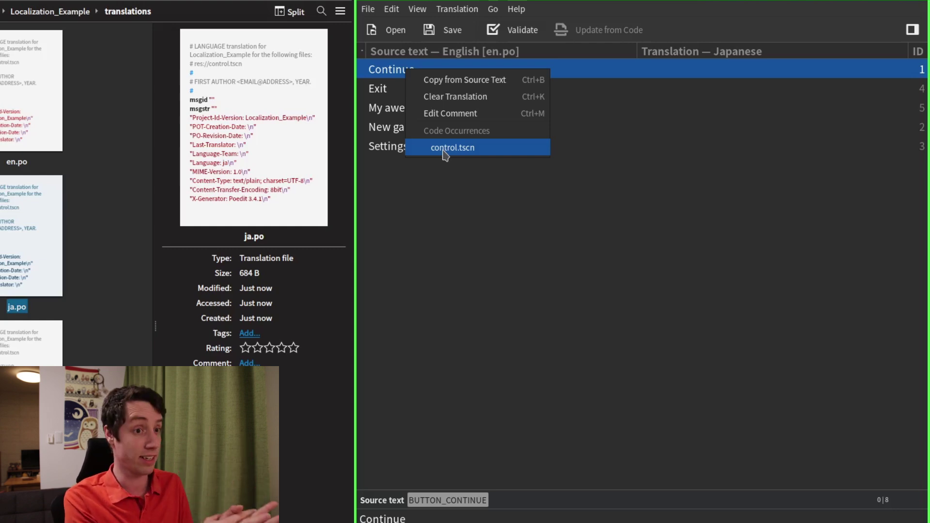
{"action": "left_click", "coordinate": [519, 245]}
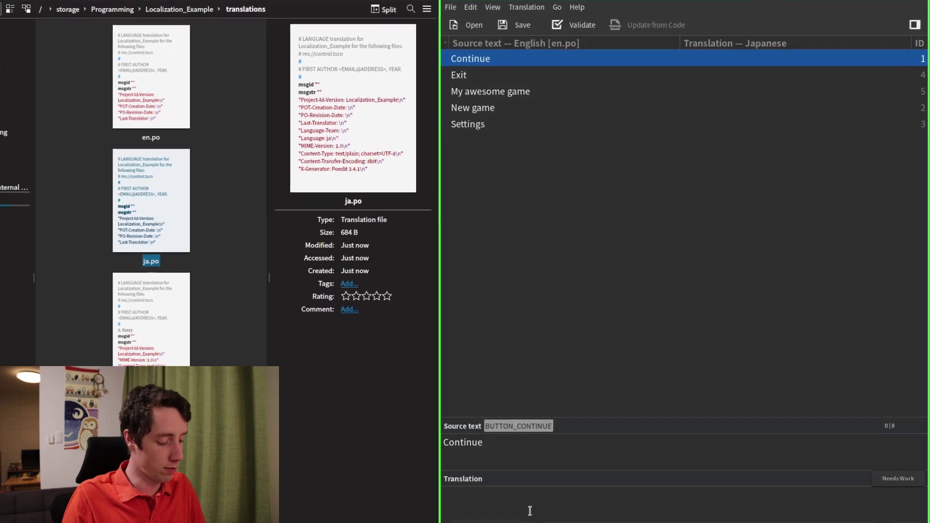
Translate Continue as 続く and Exit as 終了する
{"action": "left_click", "coordinate": [530, 510]}
{"action": "type", "text": "つz"}
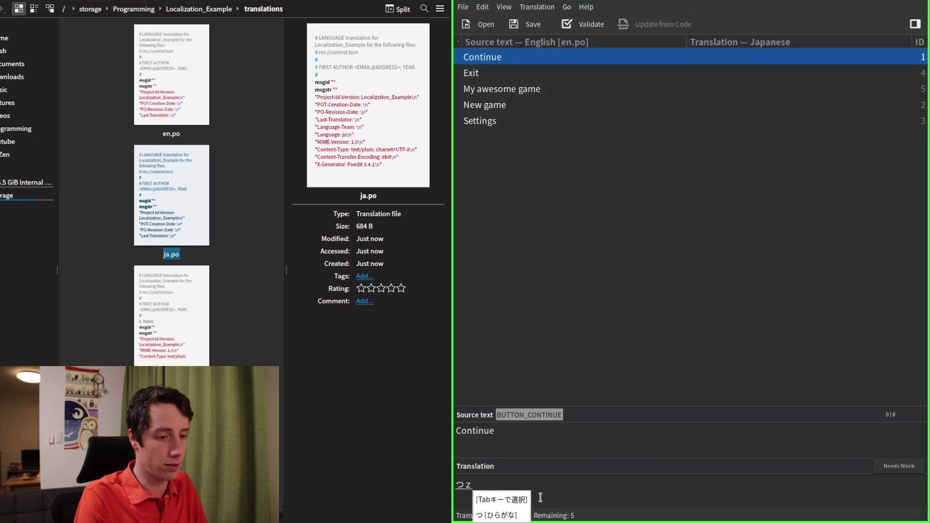
{"action": "type", "text": "ku"}
{"action": "key", "text": "space"}
{"action": "key", "text": "Return"}
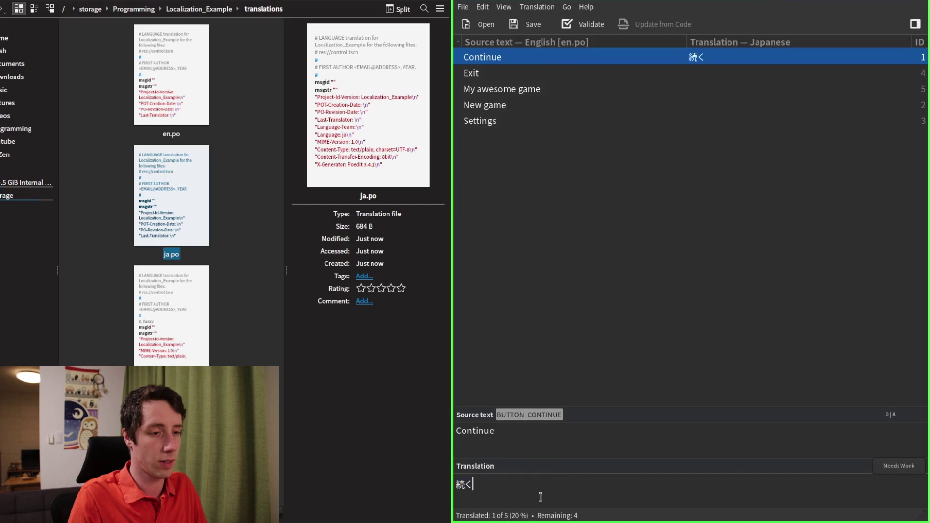
{"action": "key", "text": "Return"}
{"action": "key", "text": "ctrl+Up"}
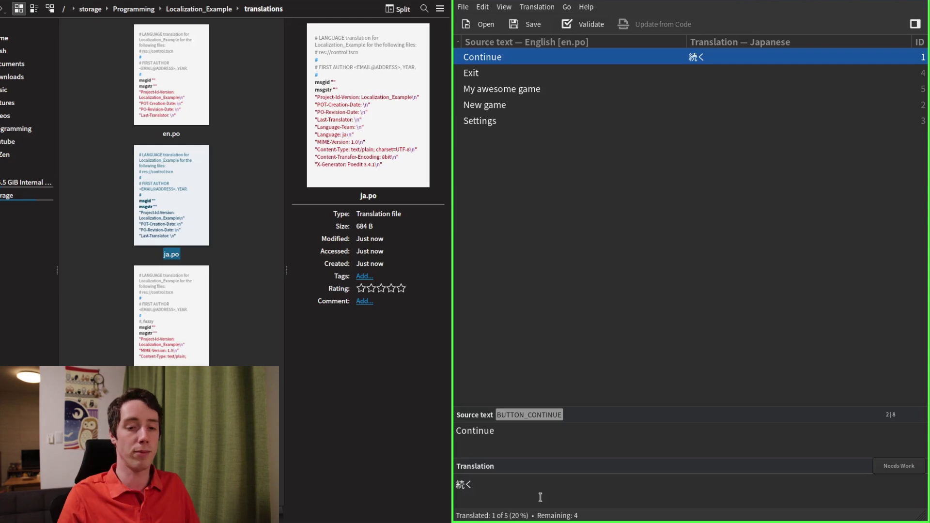
{"action": "left_click", "coordinate": [695, 90]}
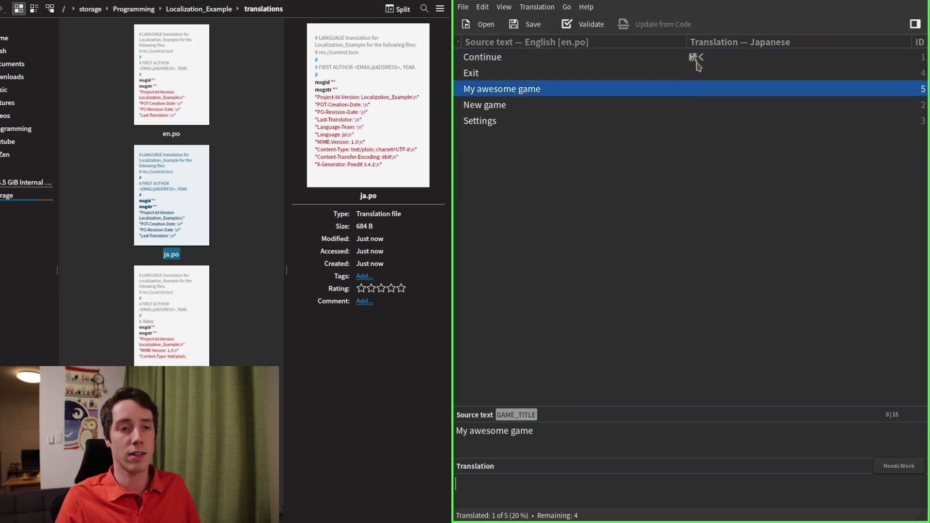
{"action": "left_click", "coordinate": [696, 72]}
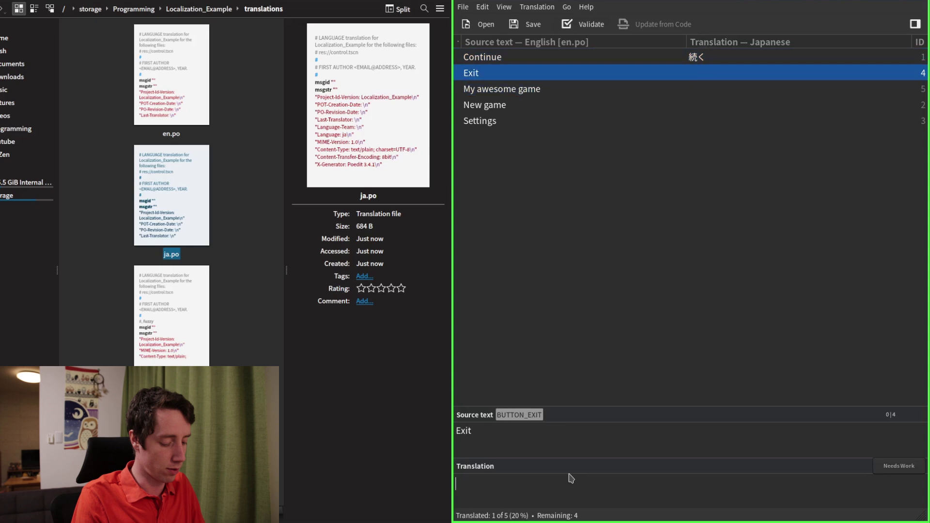
{"action": "type", "text": "shuryousshuuryousuru"}
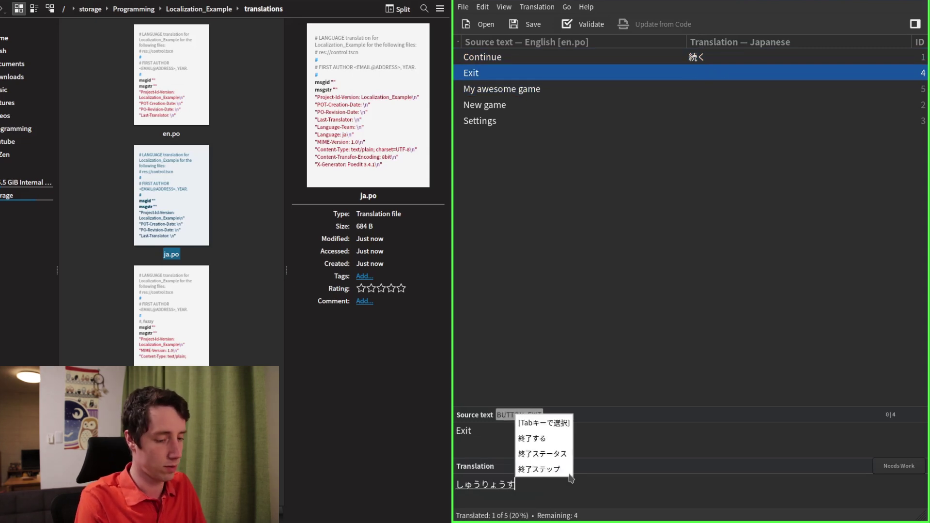
{"action": "key", "text": "Return"}
Enter 私の素晴らしいゲーム, 新ゲーム and 設定 for My awesome game, New game and Settings
{"action": "left_click", "coordinate": [618, 93]}
{"action": "type", "text": "watashino"}
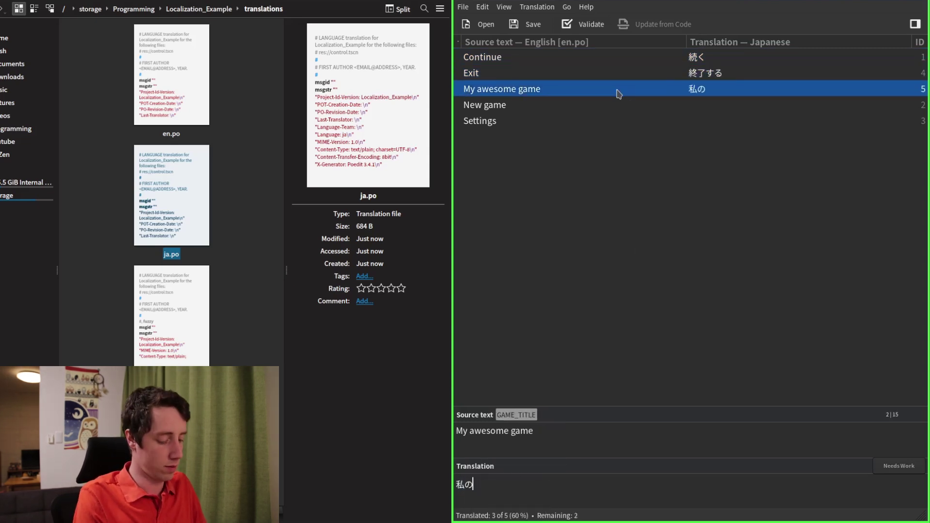
{"action": "type", "text": "subarashiige-mu"}
{"action": "left_click", "coordinate": [715, 108]}
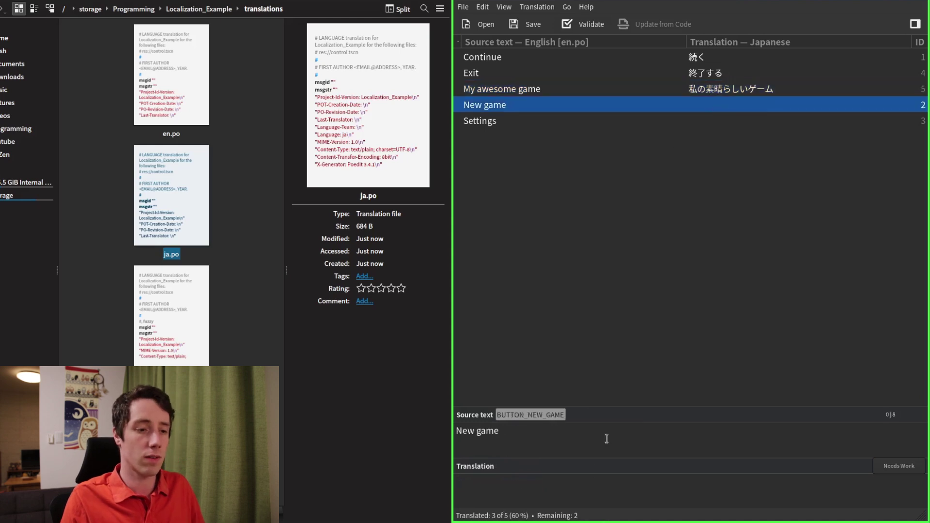
{"action": "type", "text": "shin"}
{"action": "key", "text": "Return"}
{"action": "type", "text": "ge-mu"}
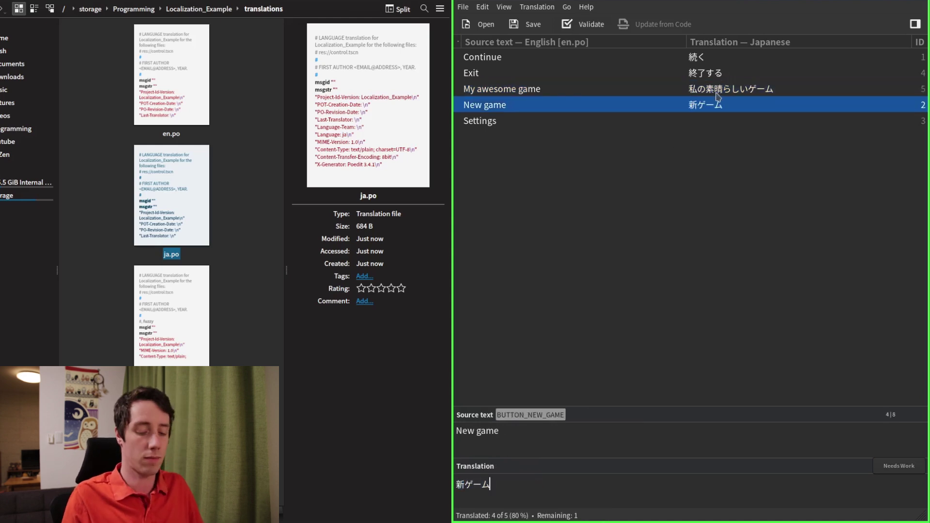
{"action": "key", "text": "ctrl+Down"}
{"action": "type", "text": "settei"}
{"action": "key", "text": "space"}
{"action": "key", "text": "Return"}
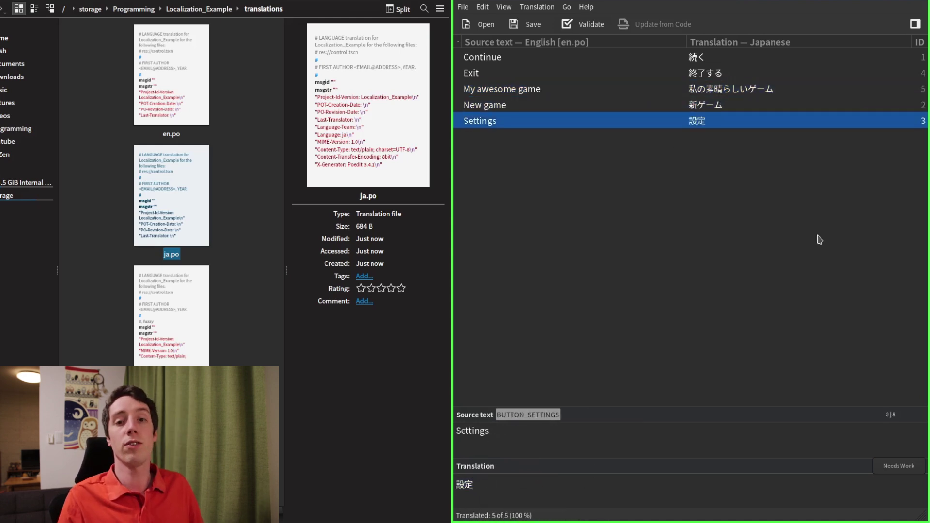
{"action": "key", "text": "ctrl+Up"}
{"action": "key", "text": "ctrl+Up"}
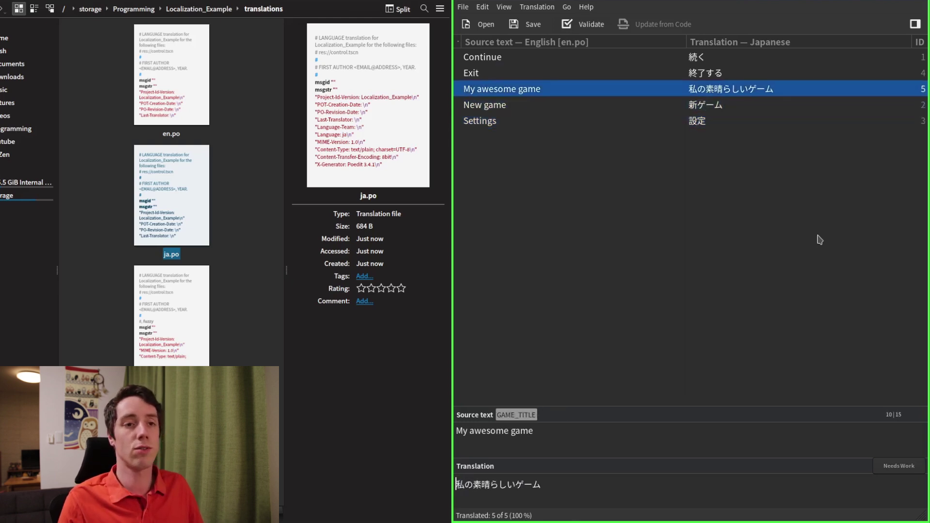
{"action": "key", "text": "ctrl+Up"}
{"action": "key", "text": "ctrl+Up"}
{"action": "key", "text": "ctrl+Down"}
{"action": "key", "text": "ctrl+Down"}
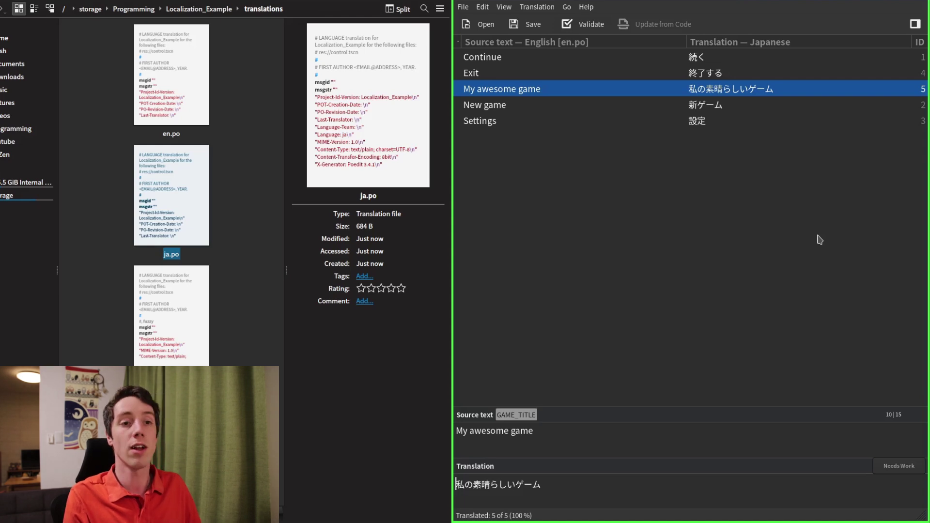
Flag the New game translation as Needs Work, then clear the flag again
{"action": "left_click", "coordinate": [734, 119]}
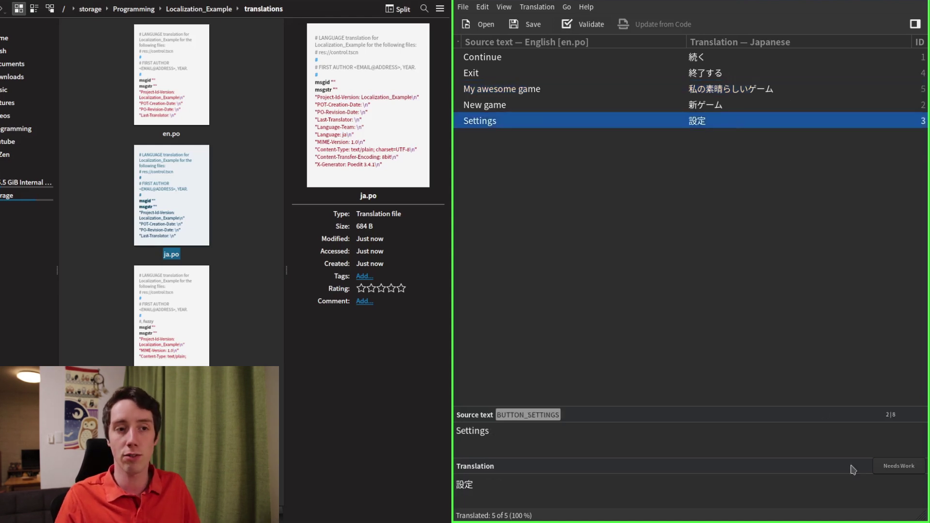
{"action": "left_click", "coordinate": [707, 105]}
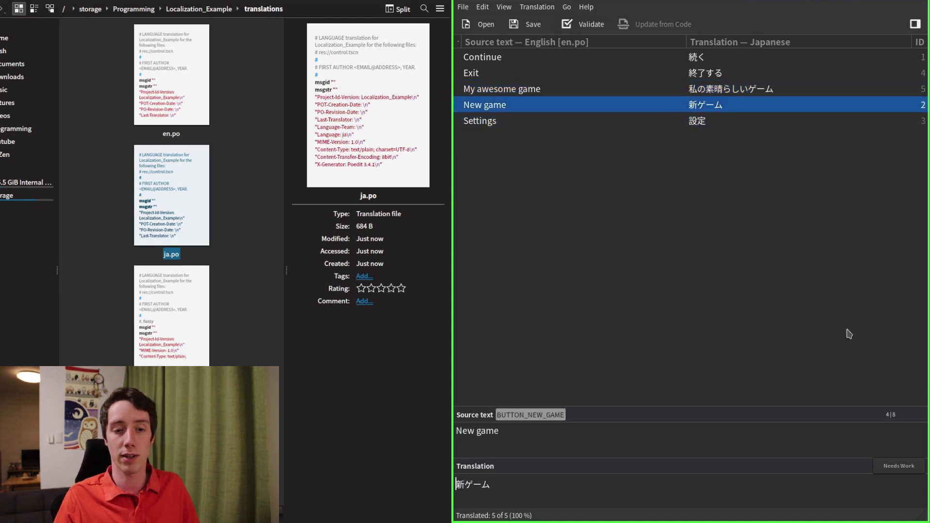
{"action": "left_click", "coordinate": [897, 471]}
{"action": "left_click", "coordinate": [686, 58]}
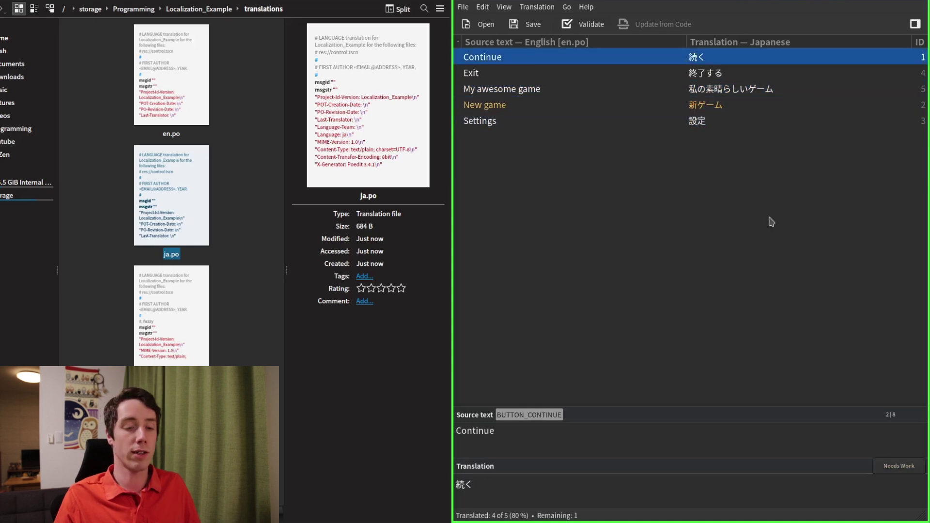
{"action": "key", "text": "ctrl+shift+Down"}
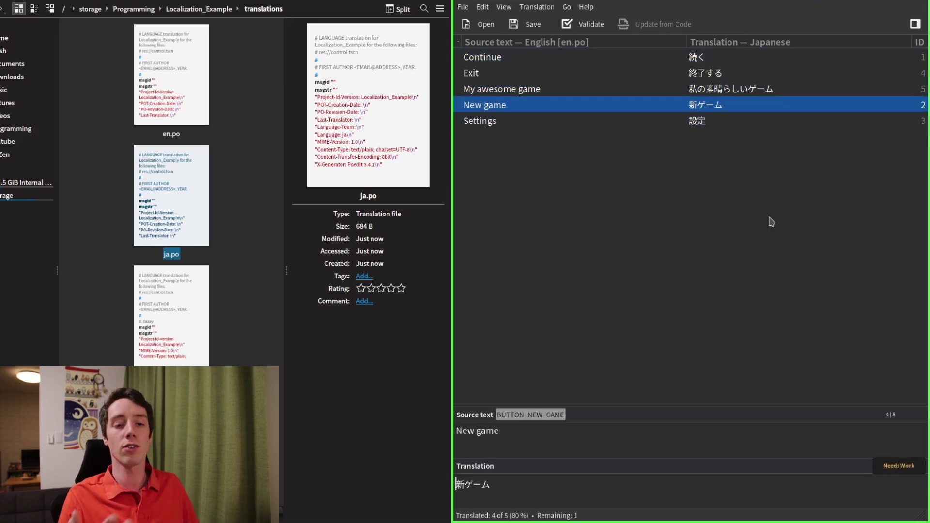
{"action": "left_click", "coordinate": [897, 466]}
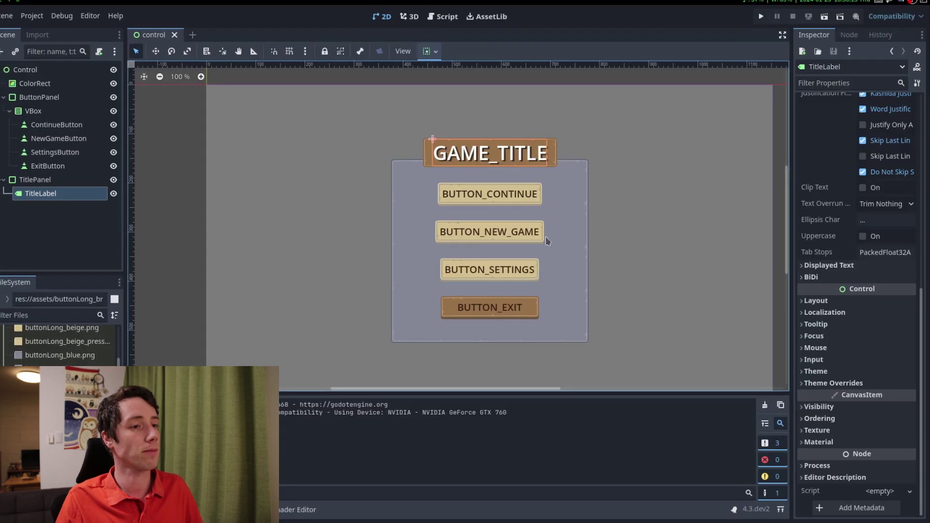
Preview the game, then add ja.po to the project's localization translations
{"action": "key", "text": "F5"}
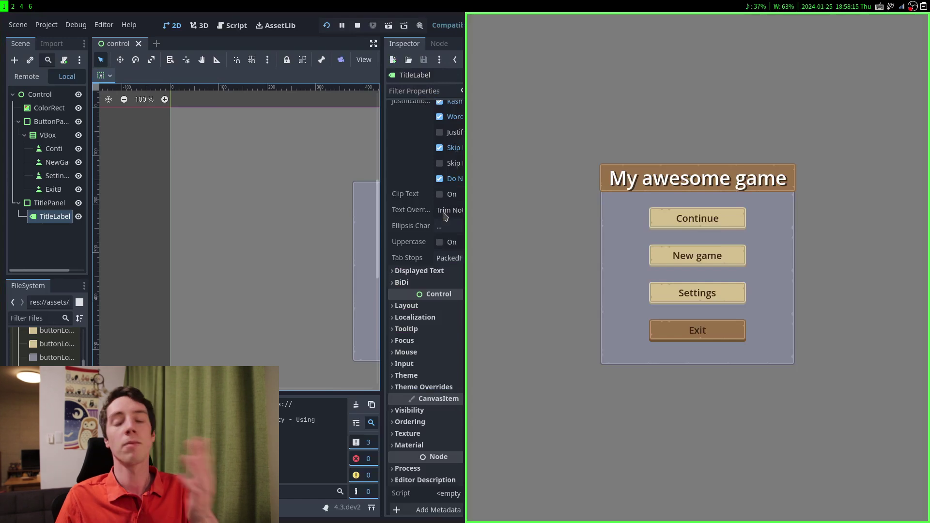
{"action": "key", "text": "F8"}
{"action": "left_click", "coordinate": [43, 22]}
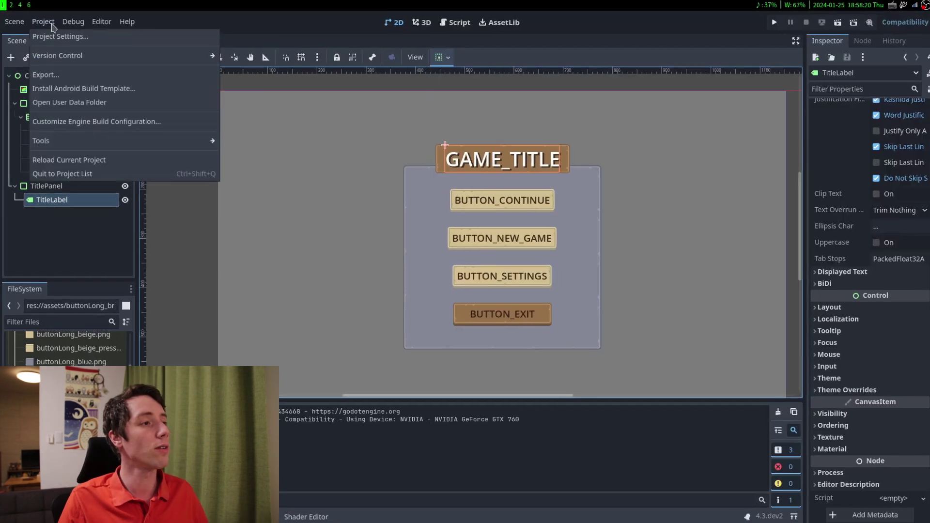
{"action": "left_click", "coordinate": [59, 33]}
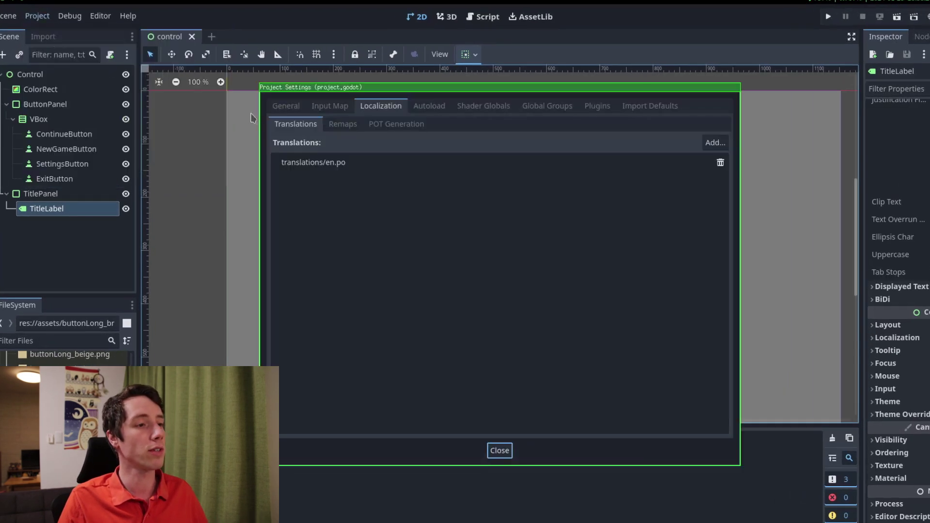
{"action": "left_click", "coordinate": [696, 142]}
{"action": "double_click", "coordinate": [419, 166]}
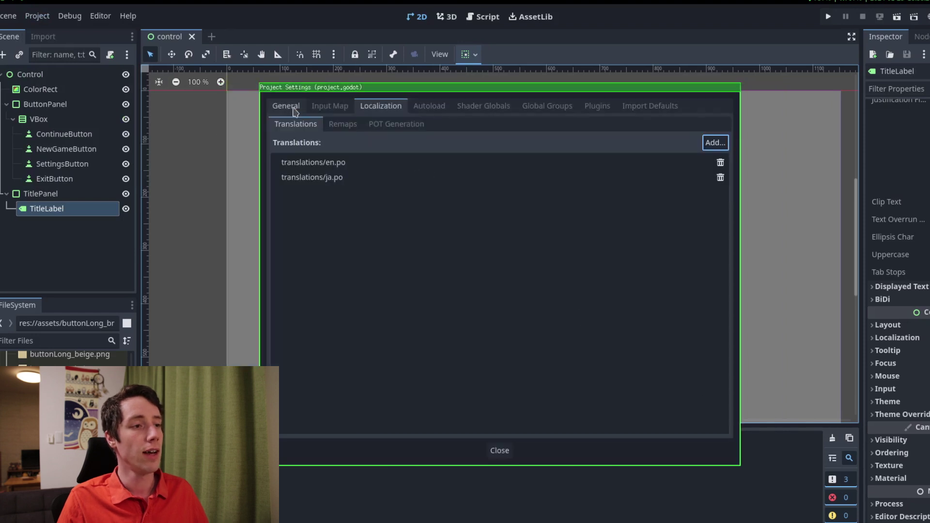
Set the test locale to ja and run the project to preview it
{"action": "left_click", "coordinate": [294, 109]}
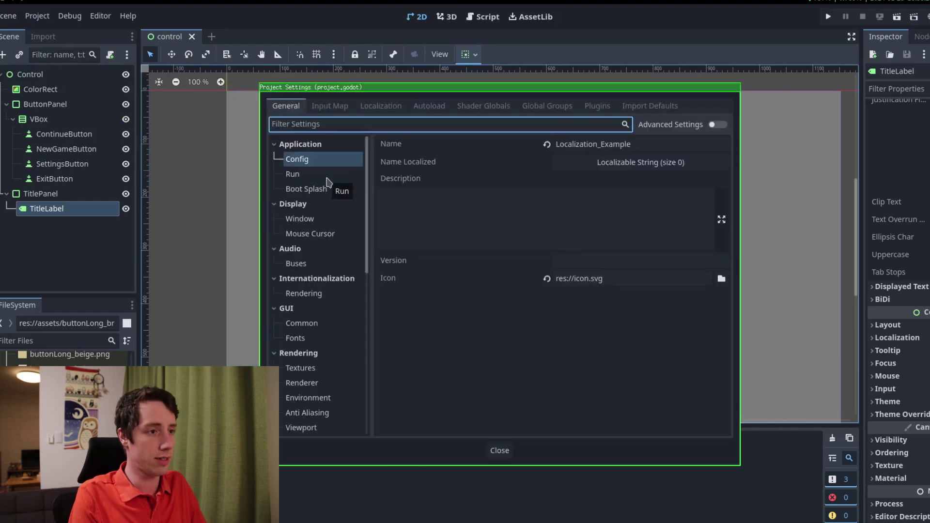
{"action": "type", "text": "lo"}
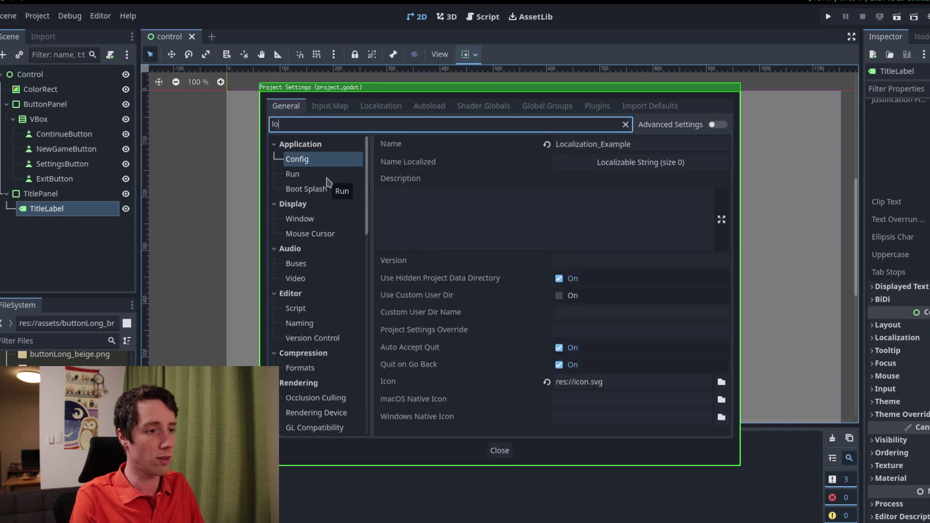
{"action": "type", "text": "c;"}
{"action": "key", "text": "BackSpace"}
{"action": "type", "text": "a;"}
{"action": "key", "text": "BackSpace"}
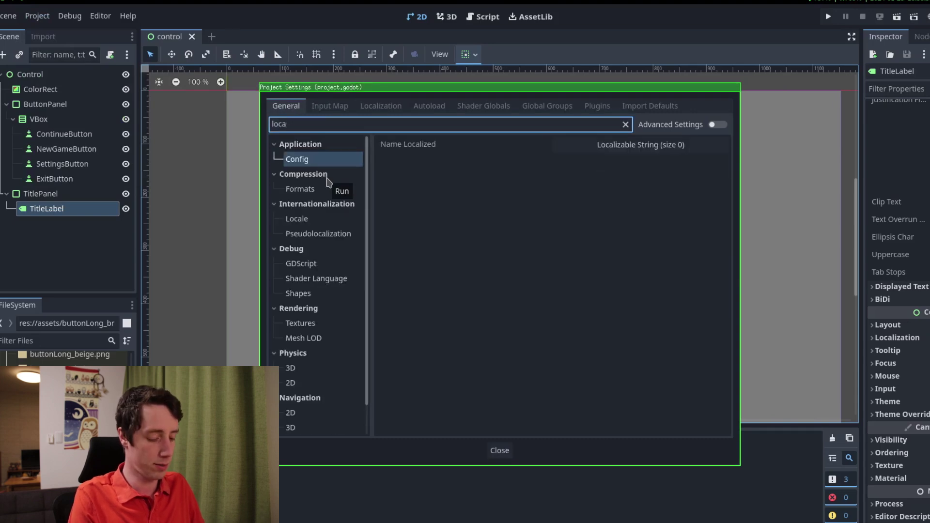
{"action": "type", "text": "le"}
{"action": "left_click", "coordinate": [317, 191]}
{"action": "left_click", "coordinate": [586, 162]}
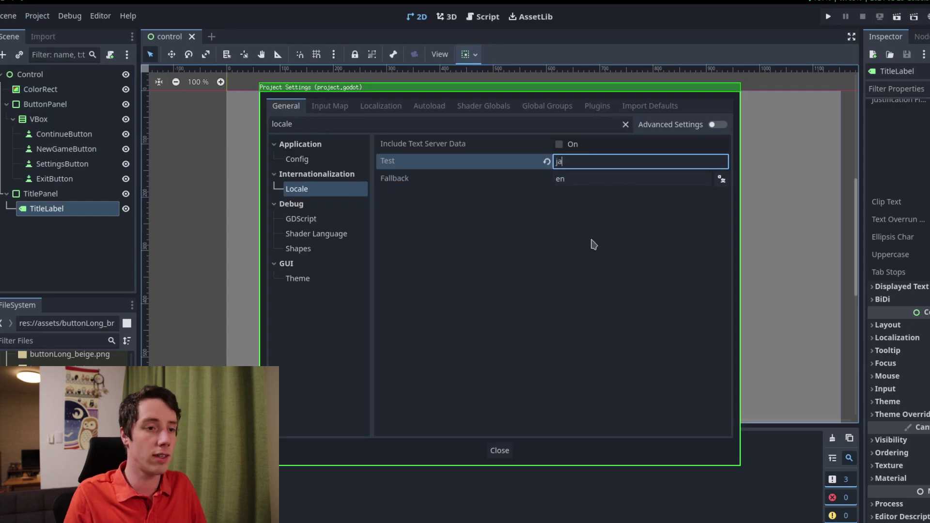
{"action": "left_click", "coordinate": [491, 442]}
{"action": "key", "text": "F5"}
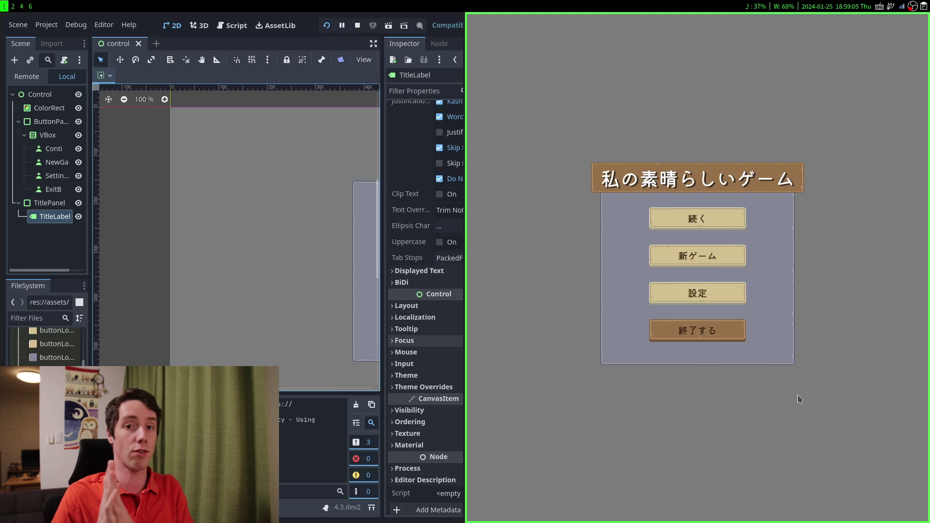
Close the game and change TitleLabel's text from GAME_TITLE to 'My awesome game'
{"action": "left_click", "coordinate": [716, 330]}
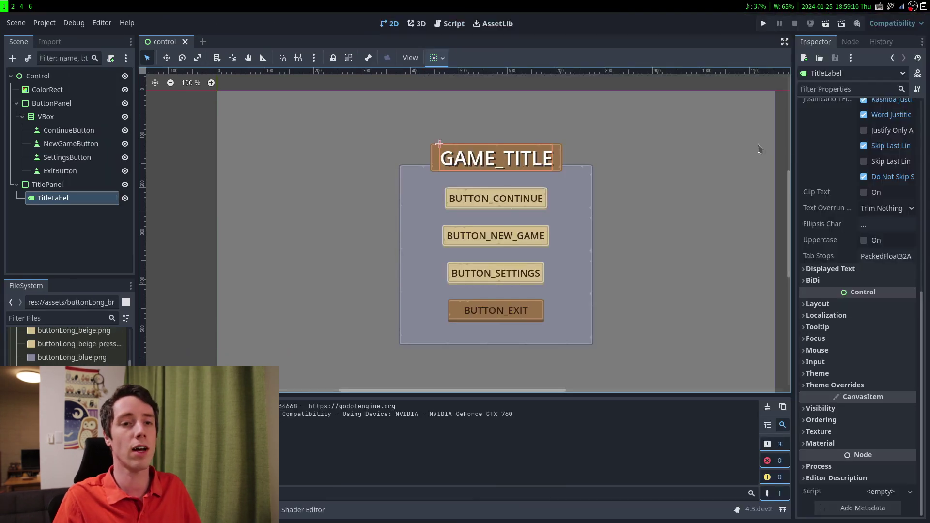
{"action": "scroll", "coordinate": [819, 155], "scroll_direction": "up", "scroll_amount": 5}
{"action": "left_click", "coordinate": [825, 157]}
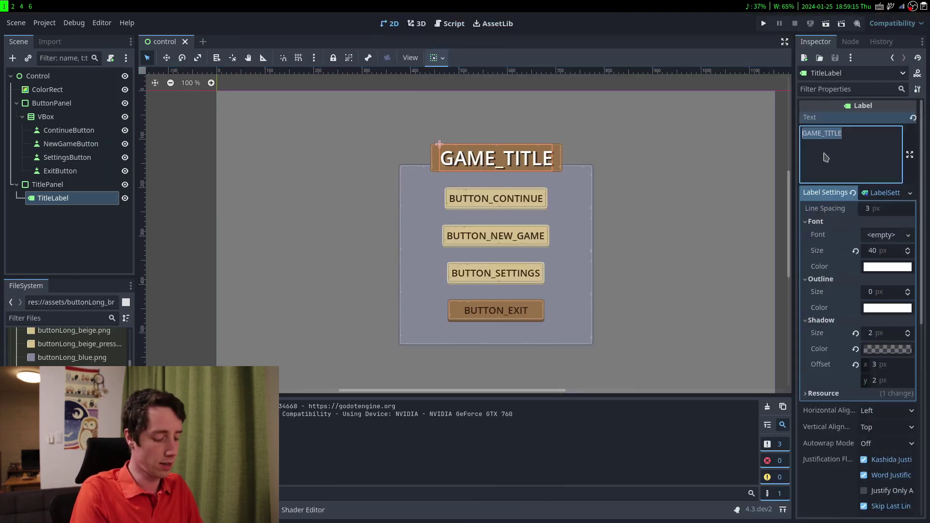
{"action": "type", "text": "NM"}
{"action": "key", "text": "BackSpace"}
{"action": "key", "text": "BackSpace"}
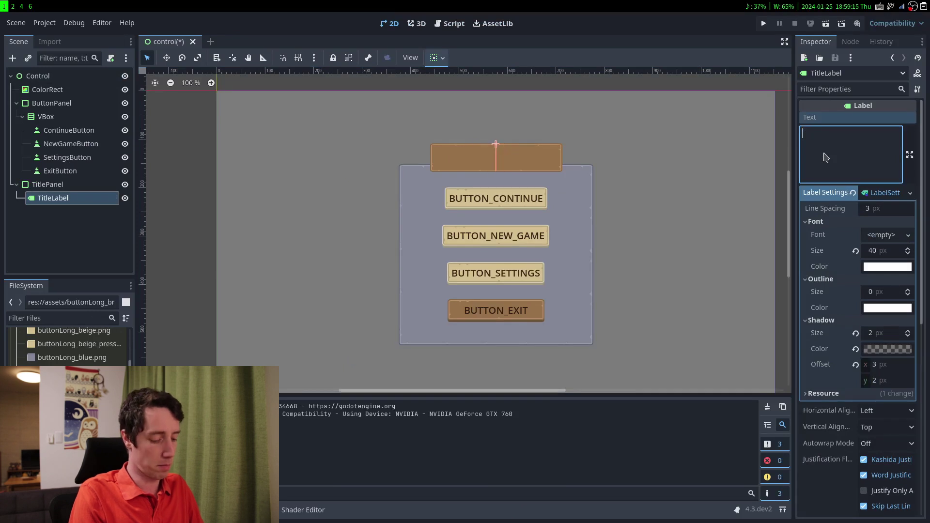
{"action": "type", "text": "My awesome game"}
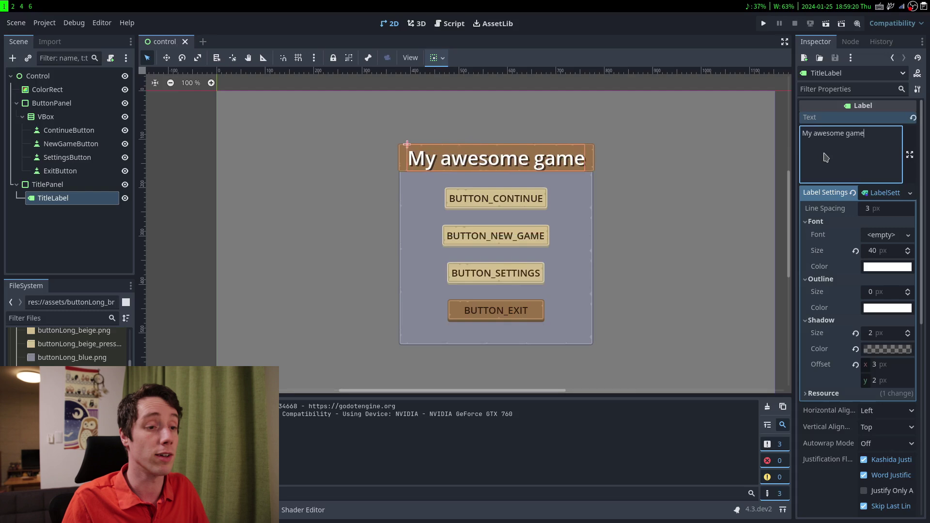
{"action": "key", "text": "super+2"}
Quit ja.po in Poedit and reopen en.po from the file manager
{"action": "left_click", "coordinate": [564, 133]}
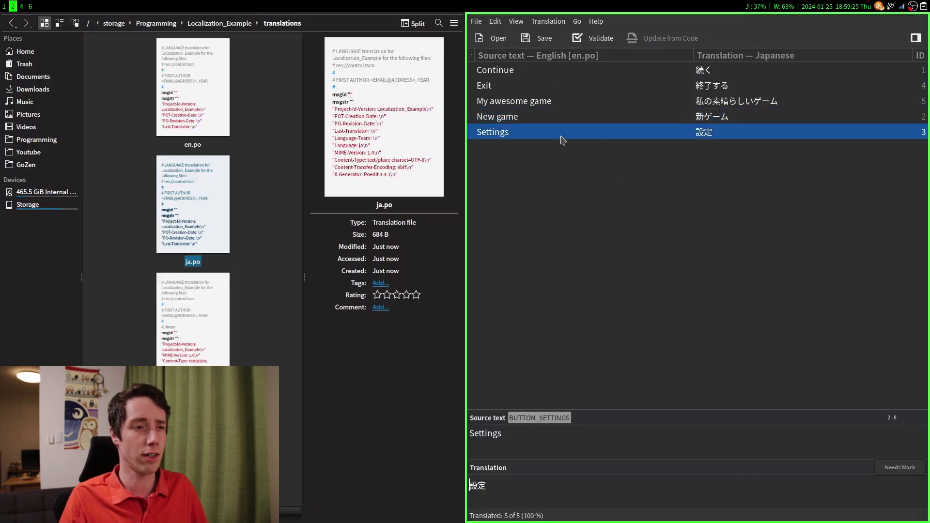
{"action": "key", "text": "ctrl+q"}
{"action": "double_click", "coordinate": [155, 110]}
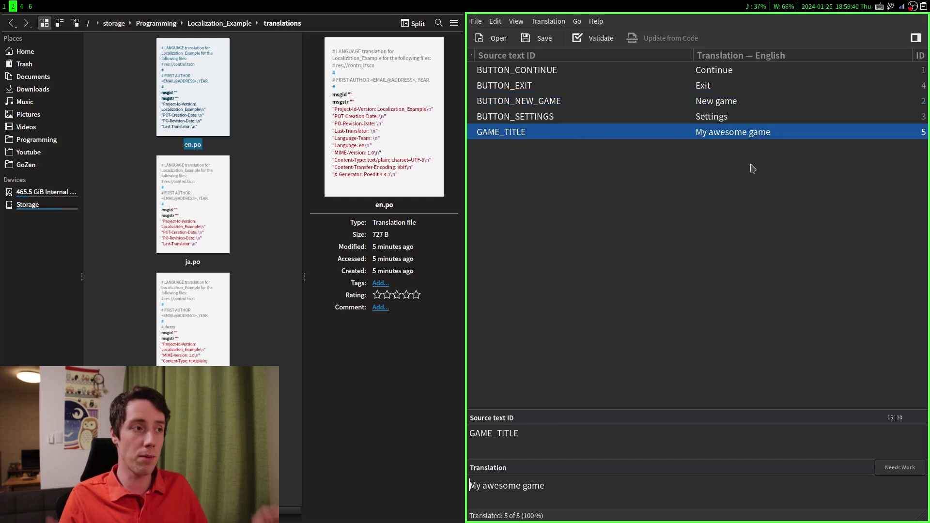
{"action": "key", "text": "super+1"}
Generate the POT from Localization settings, overwriting translations_template.pot
{"action": "left_click", "coordinate": [44, 23]}
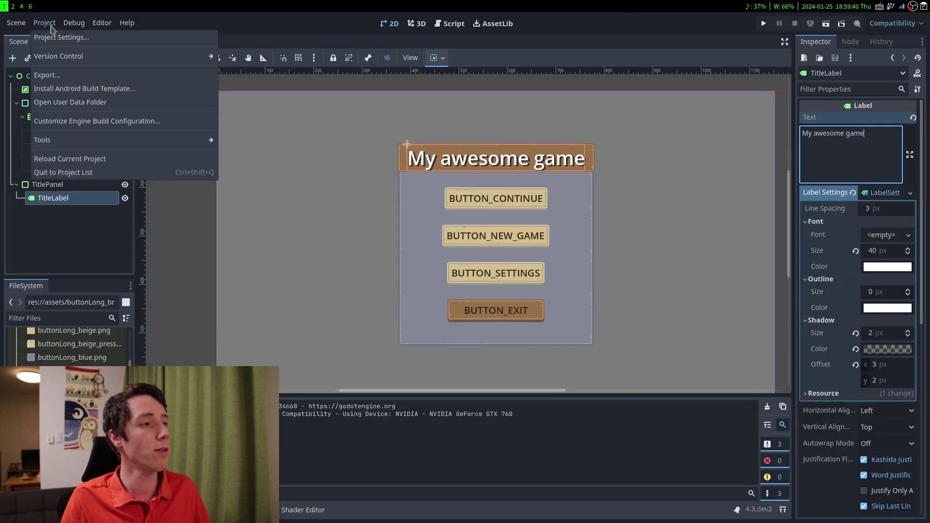
{"action": "left_click", "coordinate": [357, 105]}
{"action": "left_click", "coordinate": [381, 121]}
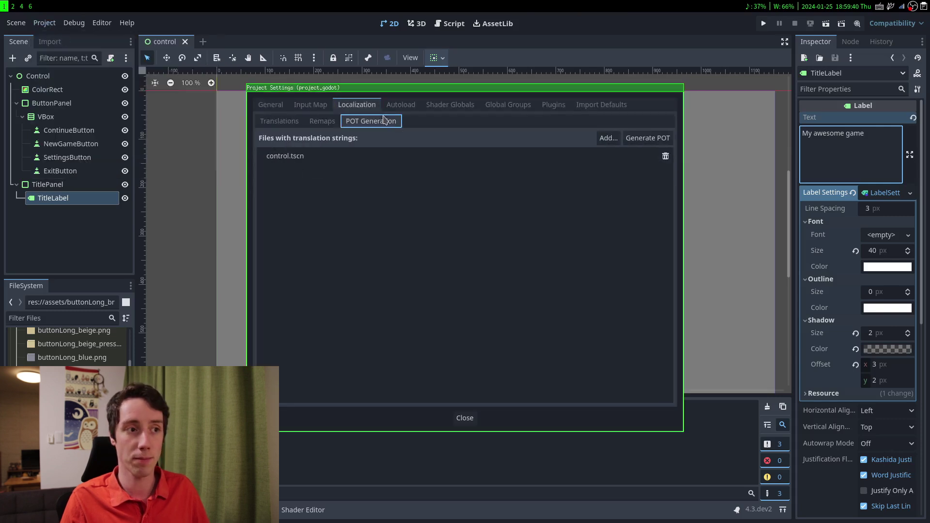
{"action": "left_click", "coordinate": [648, 140]}
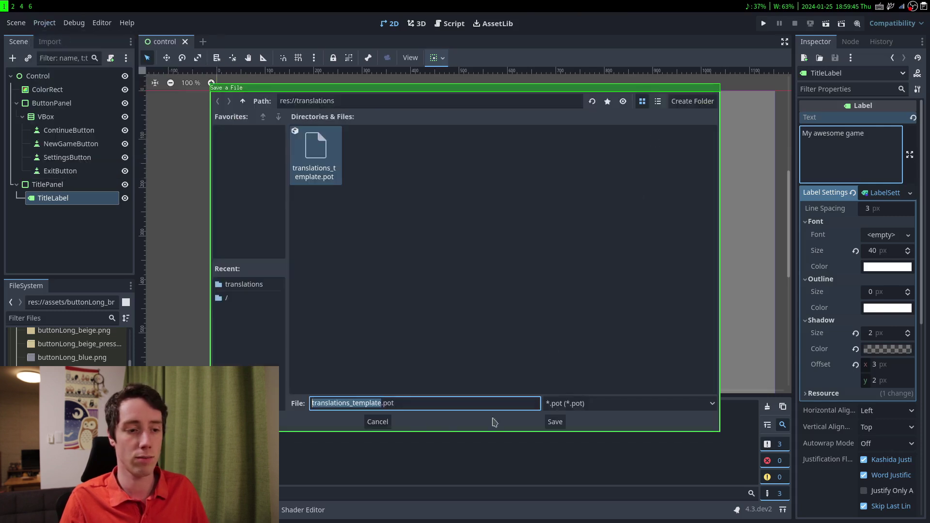
{"action": "left_click", "coordinate": [555, 422]}
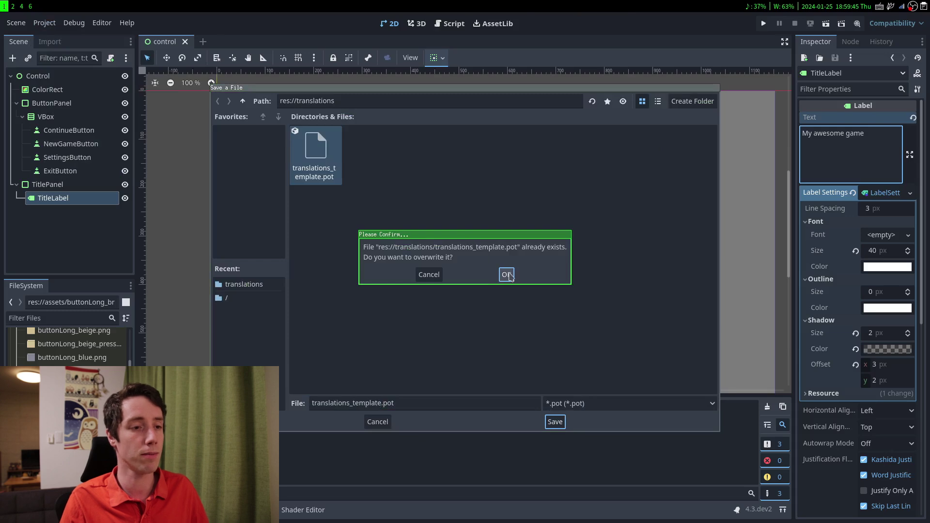
{"action": "left_click", "coordinate": [507, 274]}
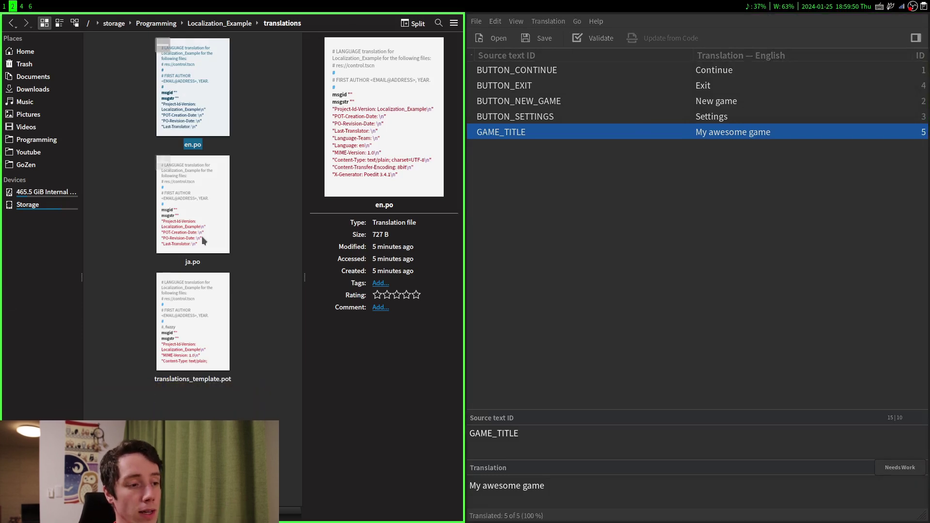
Update en.po in Poedit from the regenerated translations_template.pot
{"action": "left_click", "coordinate": [222, 339]}
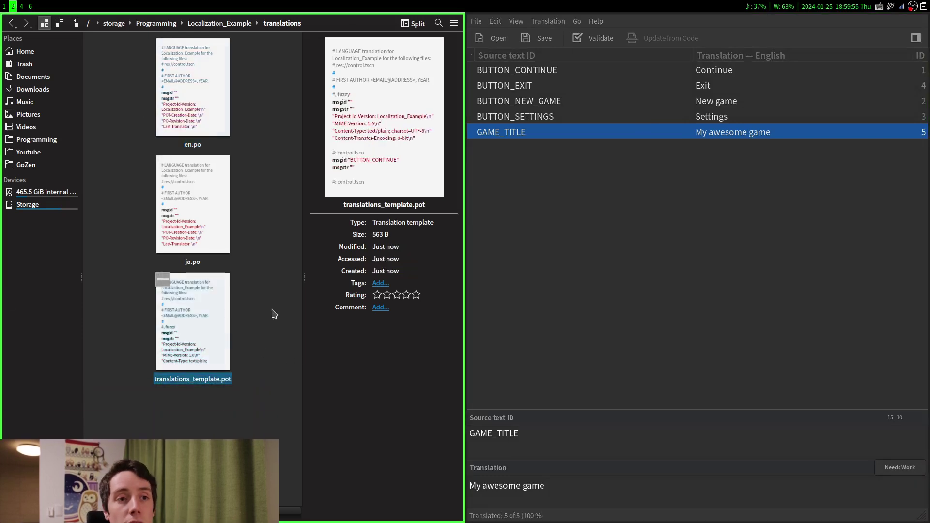
{"action": "left_click", "coordinate": [548, 21]}
{"action": "left_click", "coordinate": [574, 52]}
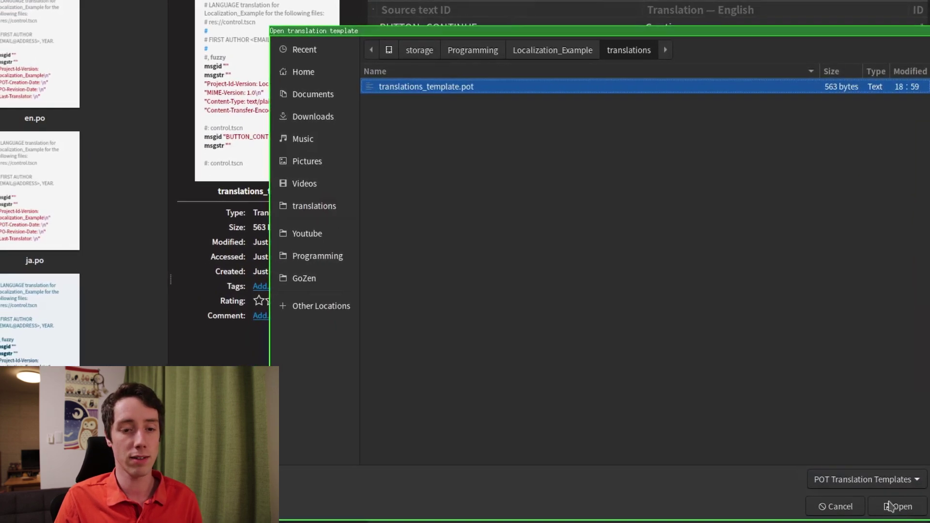
{"action": "left_click", "coordinate": [892, 508]}
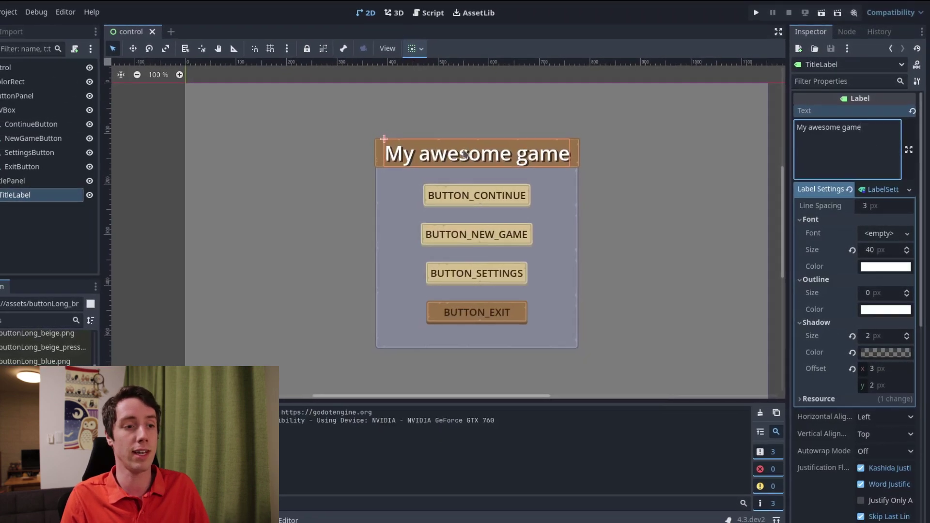
{"action": "scroll", "coordinate": [487, 167], "scroll_direction": "up", "scroll_amount": 3}
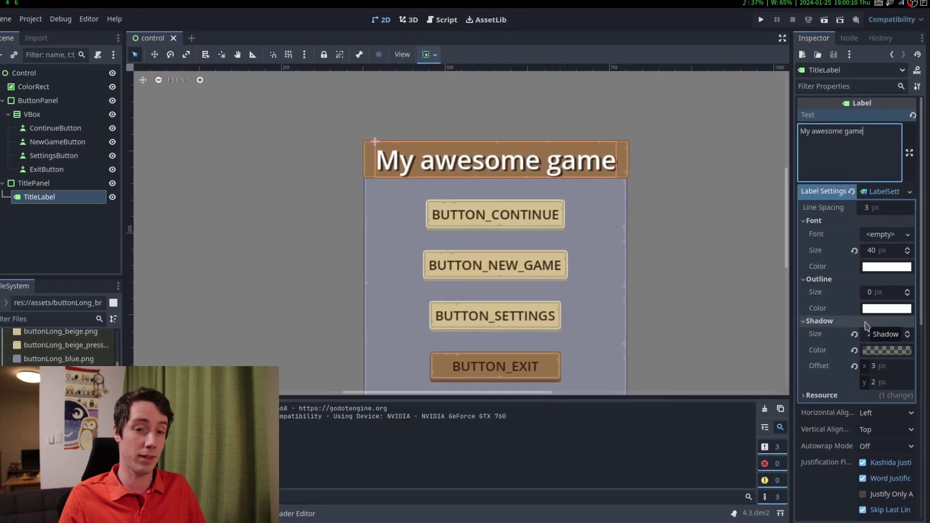
{"action": "scroll", "coordinate": [830, 327], "scroll_direction": "down", "scroll_amount": 5}
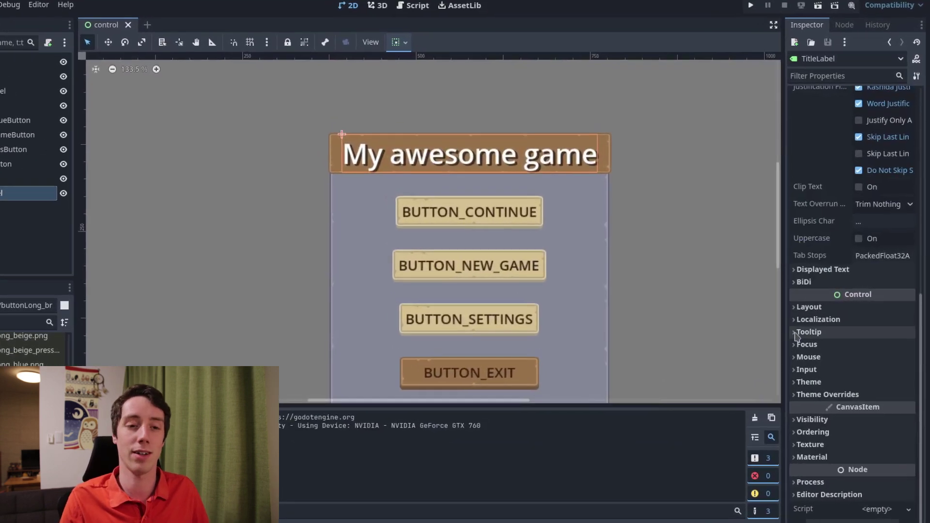
Expand TitleLabel's Localization properties, then regenerate and overwrite translations_template.pot
{"action": "left_click", "coordinate": [813, 321]}
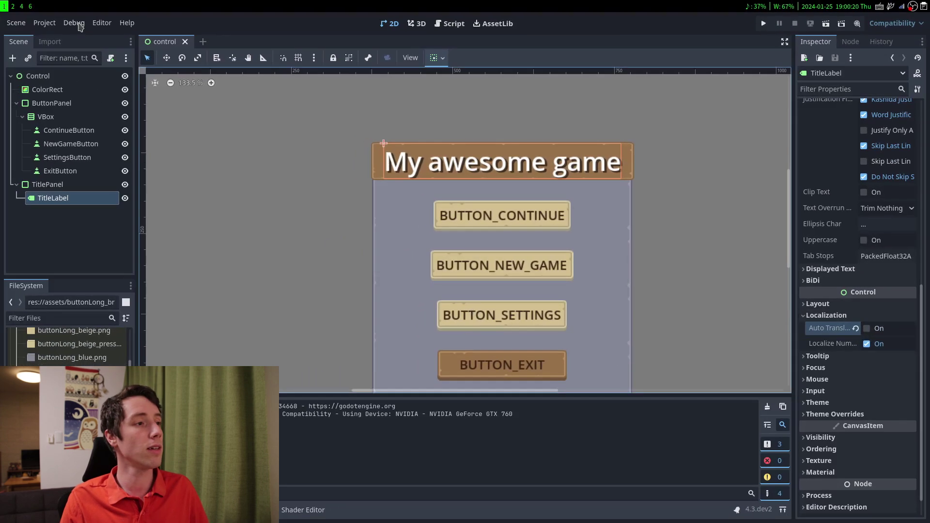
{"action": "left_click", "coordinate": [45, 22]}
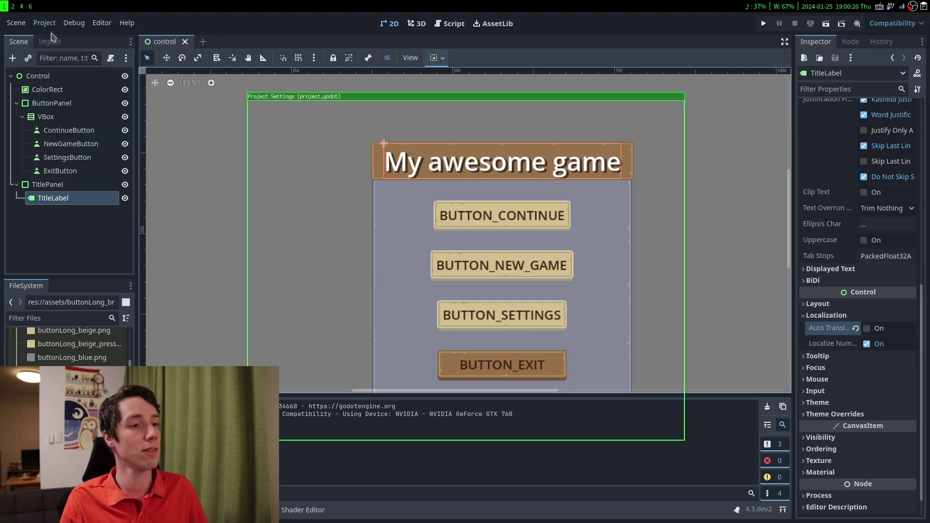
{"action": "left_click", "coordinate": [652, 140]}
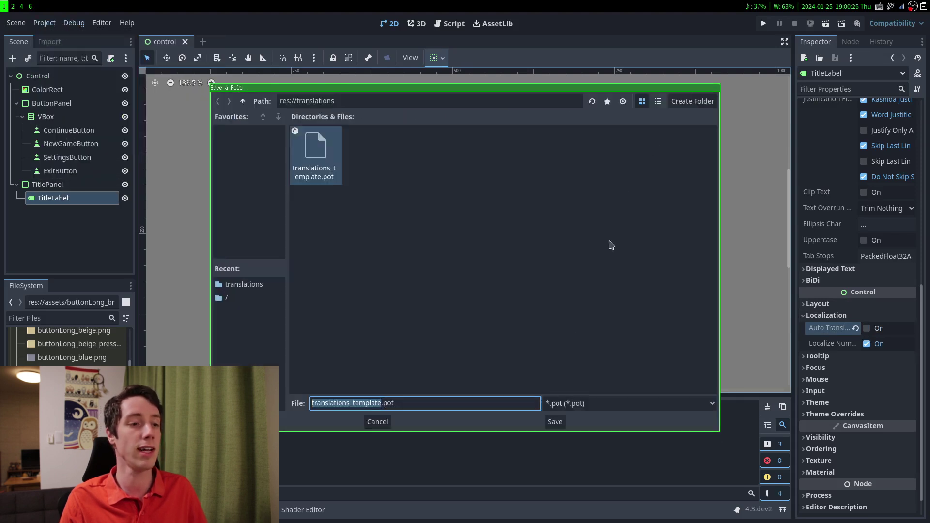
{"action": "left_click", "coordinate": [555, 422]}
{"action": "left_click", "coordinate": [506, 274]}
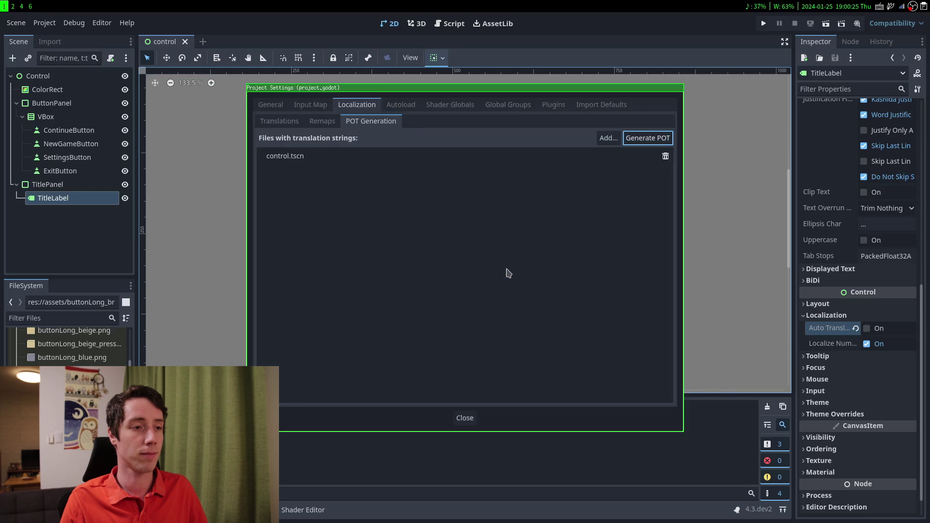
{"action": "left_click", "coordinate": [465, 418]}
Update en.po from the regenerated template, then save and close it
{"action": "key", "text": "super+2"}
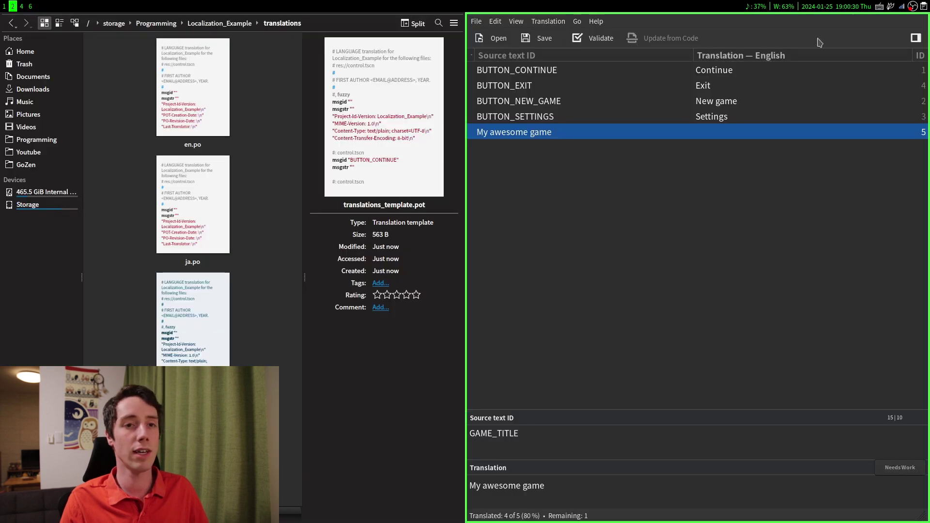
{"action": "left_click", "coordinate": [551, 22]}
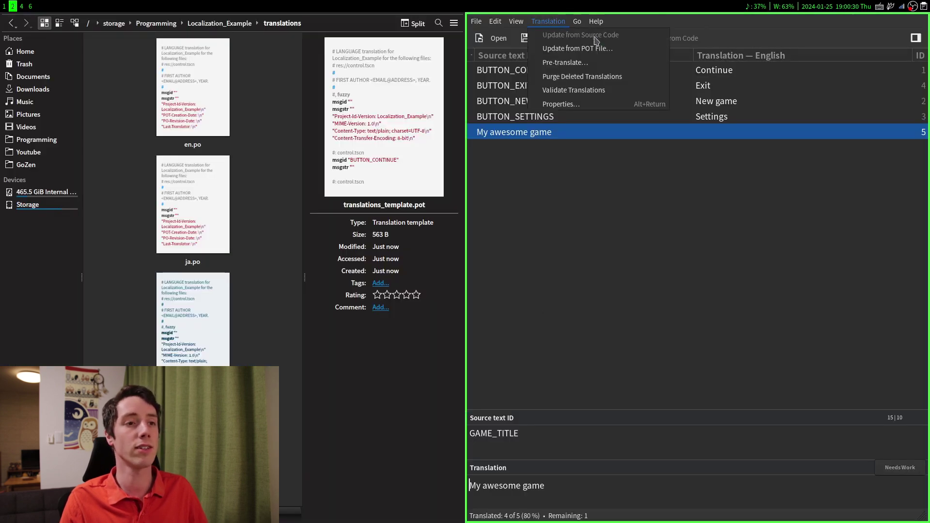
{"action": "left_click", "coordinate": [578, 48]}
{"action": "left_click", "coordinate": [781, 309]}
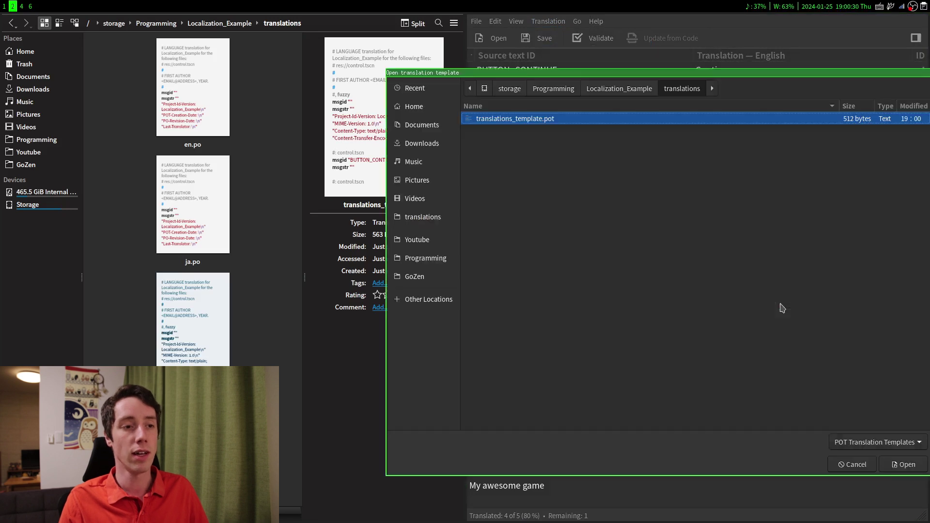
{"action": "left_click", "coordinate": [904, 464]}
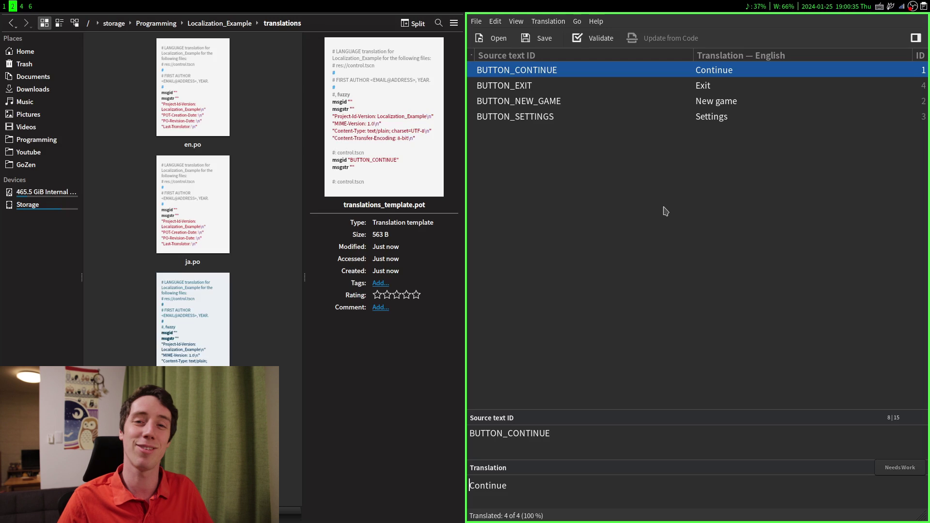
{"action": "key", "text": "ctrl+w"}
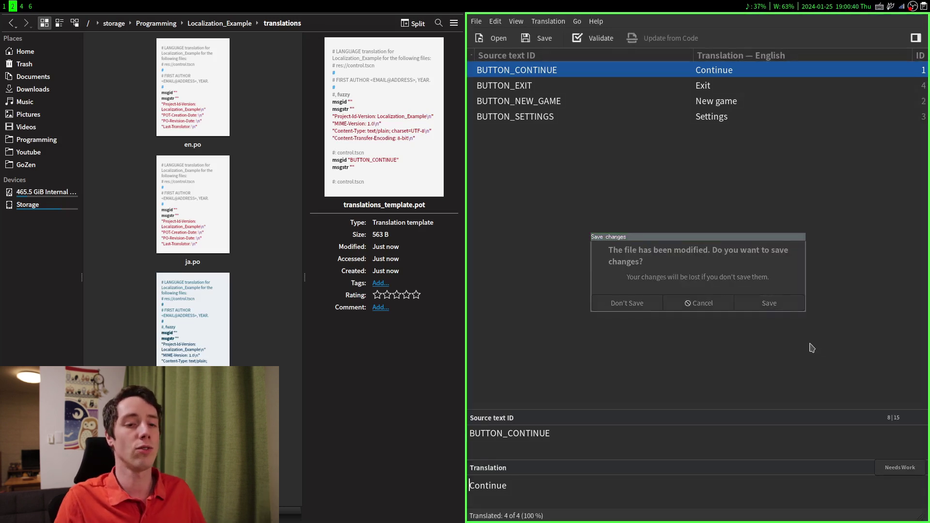
{"action": "left_click", "coordinate": [769, 302]}
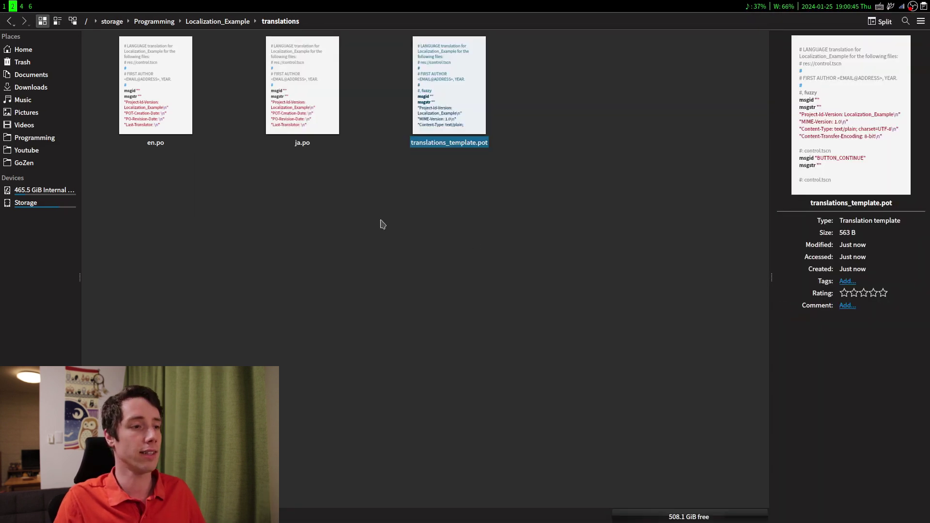
Open ja.po, update it from the template, then save and close it
{"action": "left_click", "coordinate": [313, 135]}
{"action": "double_click", "coordinate": [312, 125]}
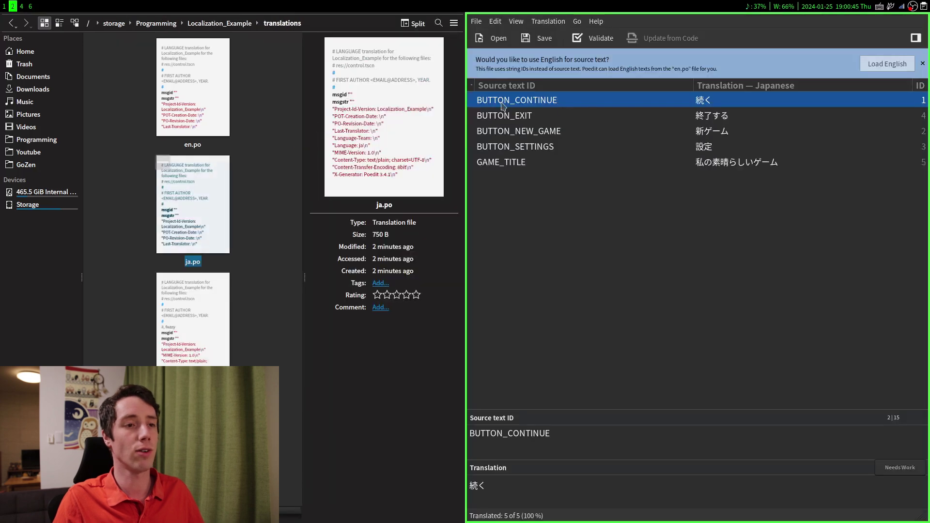
{"action": "left_click", "coordinate": [548, 20]}
{"action": "left_click", "coordinate": [563, 49]}
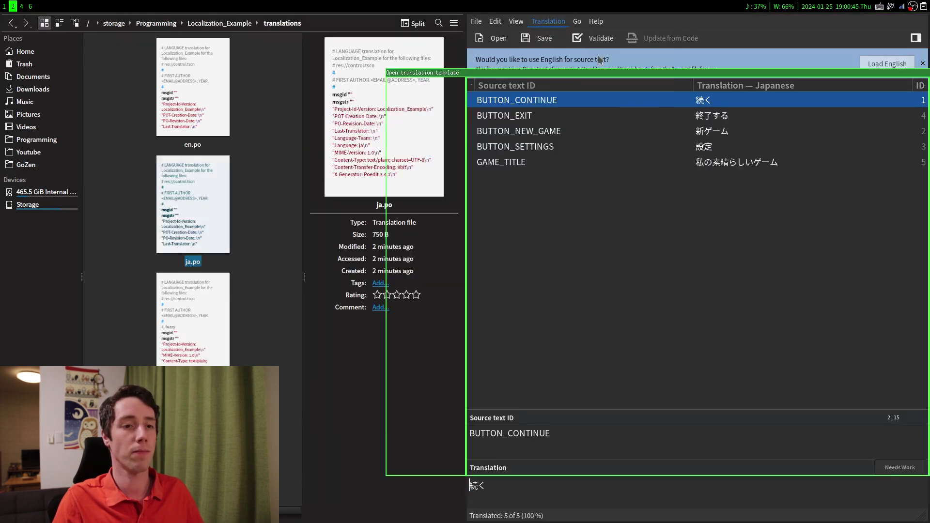
{"action": "left_click", "coordinate": [904, 464]}
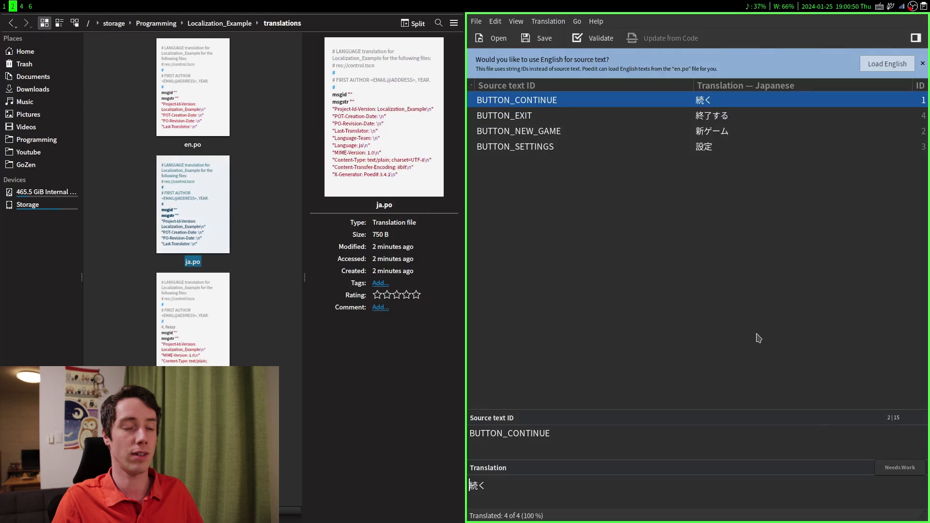
{"action": "key", "text": "ctrl+w"}
{"action": "left_click", "coordinate": [761, 310]}
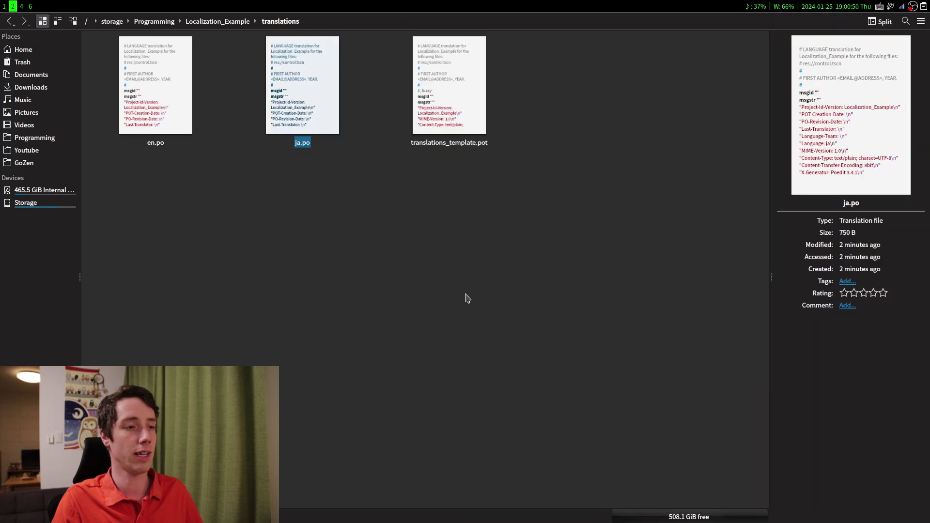
{"action": "left_click", "coordinate": [249, 129]}
{"action": "key", "text": "super+1"}
Test-run the game, confirm the Locale test setting is ja, rerun, then open en.po in Poedit
{"action": "key", "text": "F5"}
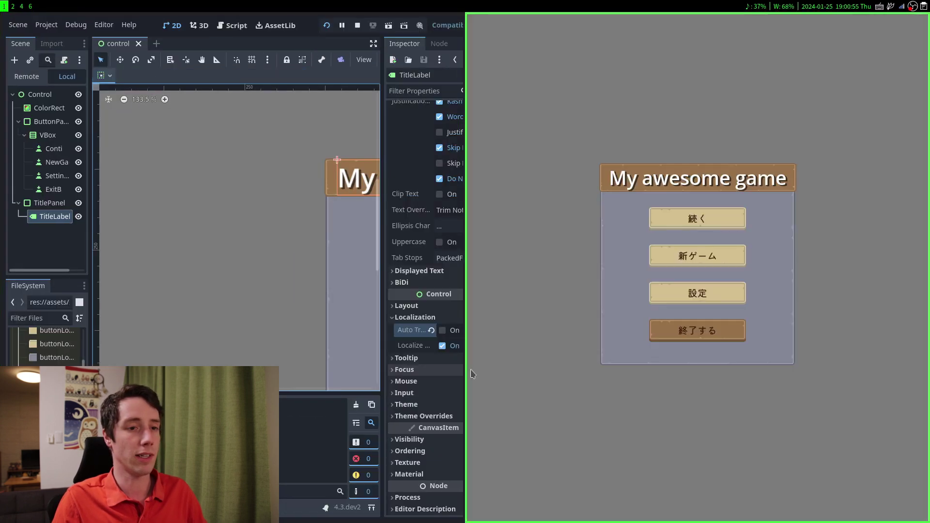
{"action": "key", "text": "super+shift+q"}
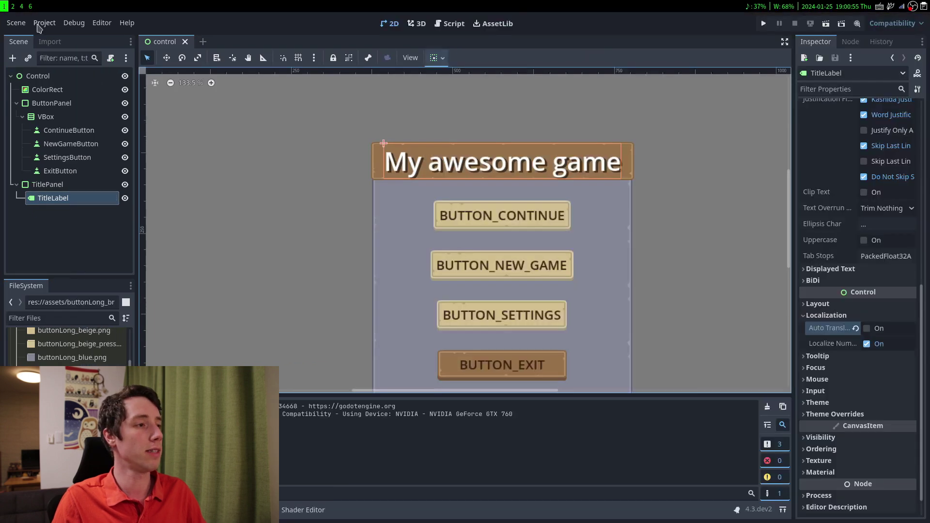
{"action": "left_click", "coordinate": [44, 23]}
{"action": "left_click", "coordinate": [69, 38]}
{"action": "left_click", "coordinate": [281, 109]}
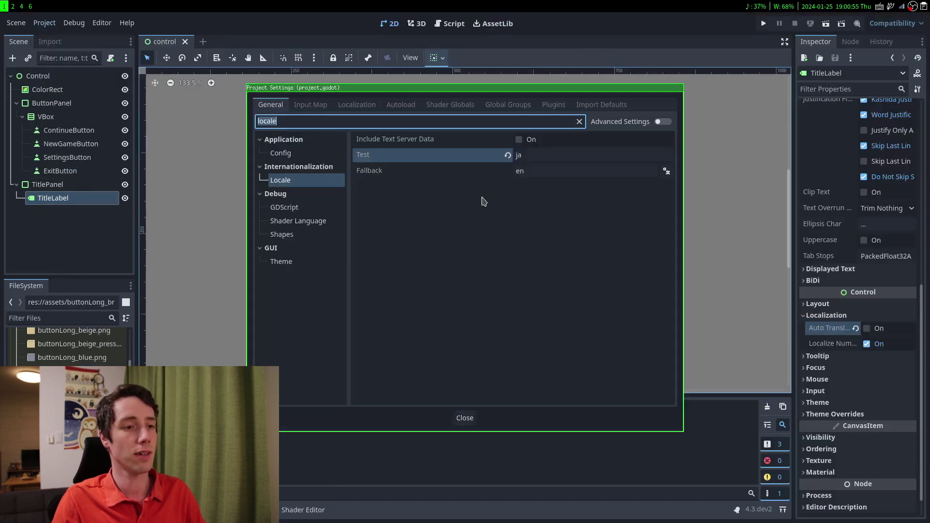
{"action": "left_click", "coordinate": [464, 418]}
{"action": "key", "text": "F5"}
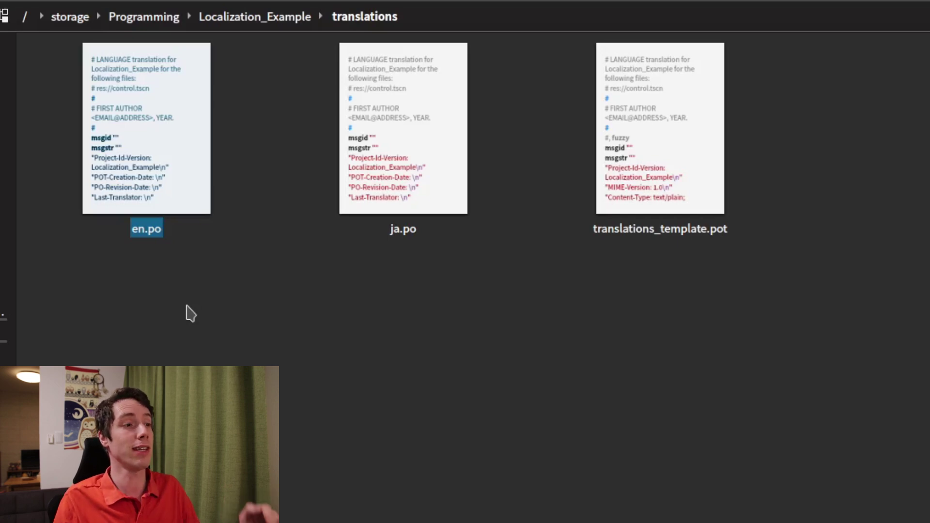
{"action": "double_click", "coordinate": [172, 198]}
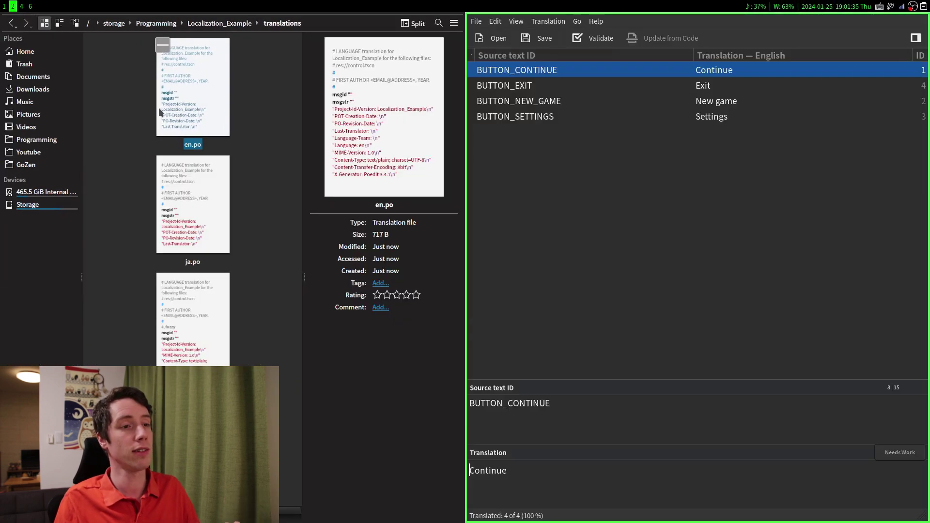
Compile en.po into en.mo, saved in the translations folder
{"action": "left_click", "coordinate": [476, 22]}
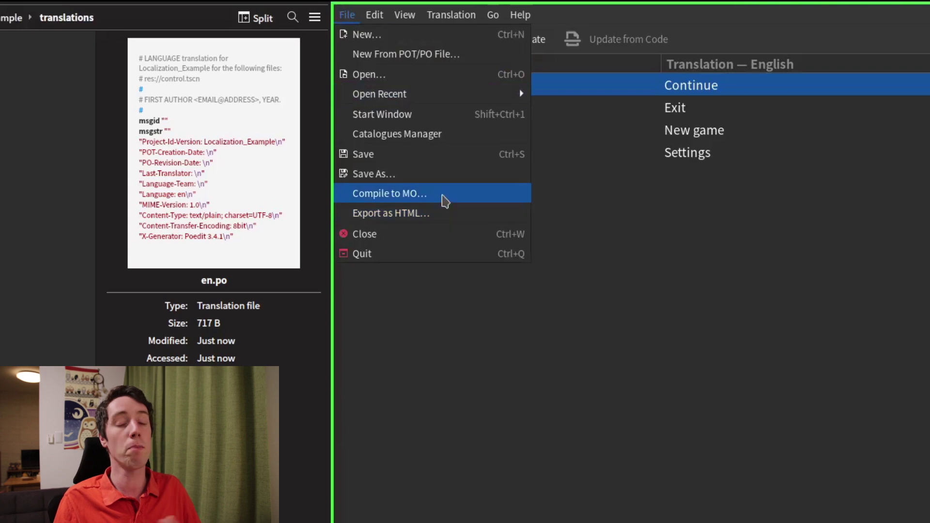
{"action": "left_click", "coordinate": [445, 194]}
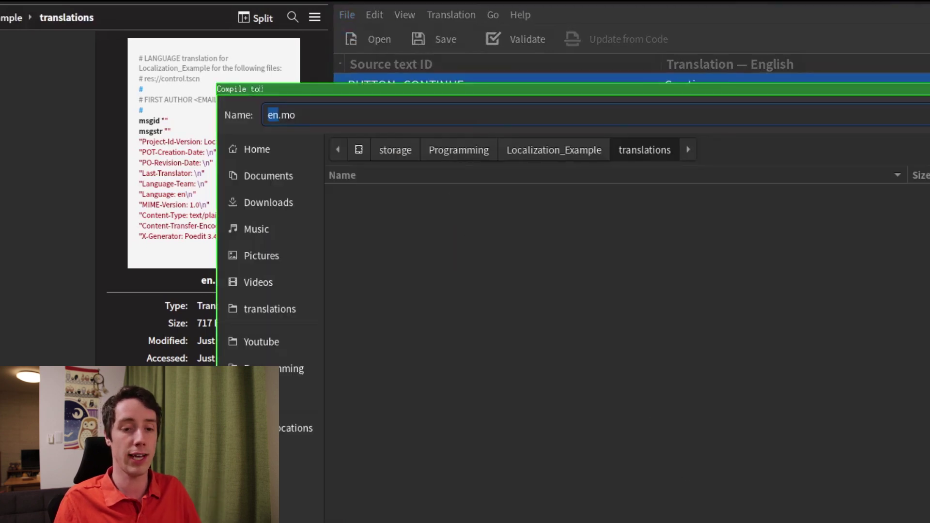
{"action": "key", "text": "Return"}
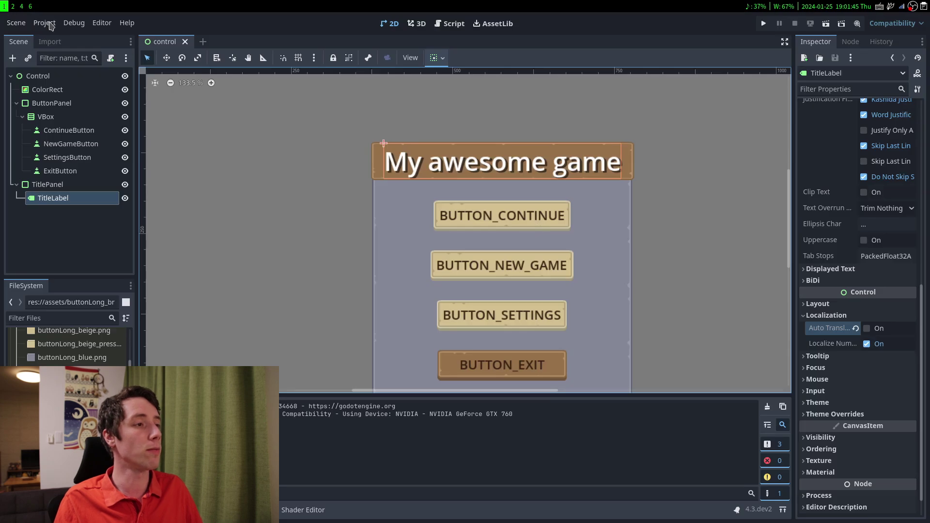
Review the Localization Translations list, which still holds only en.po and ja.po, adding nothing
{"action": "left_click", "coordinate": [45, 23]}
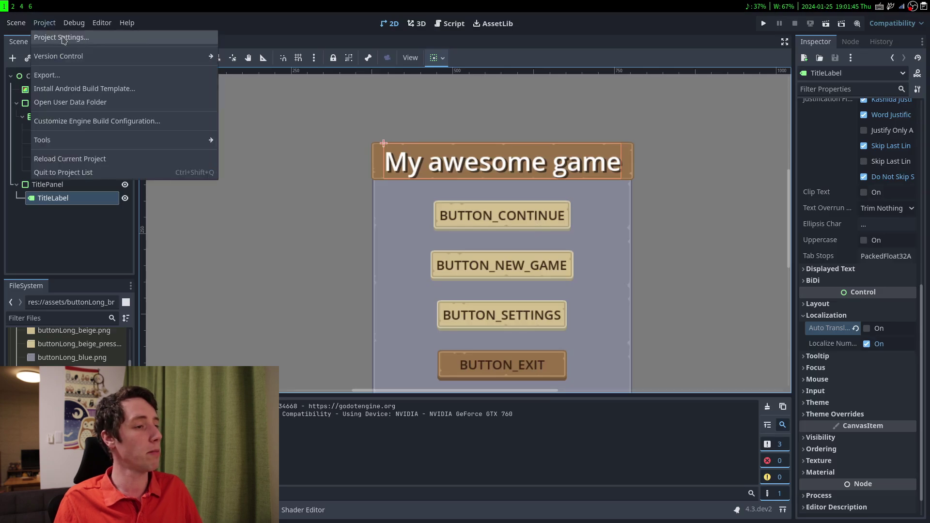
{"action": "left_click", "coordinate": [62, 35]}
{"action": "left_click", "coordinate": [349, 105]}
{"action": "left_click", "coordinate": [280, 121]}
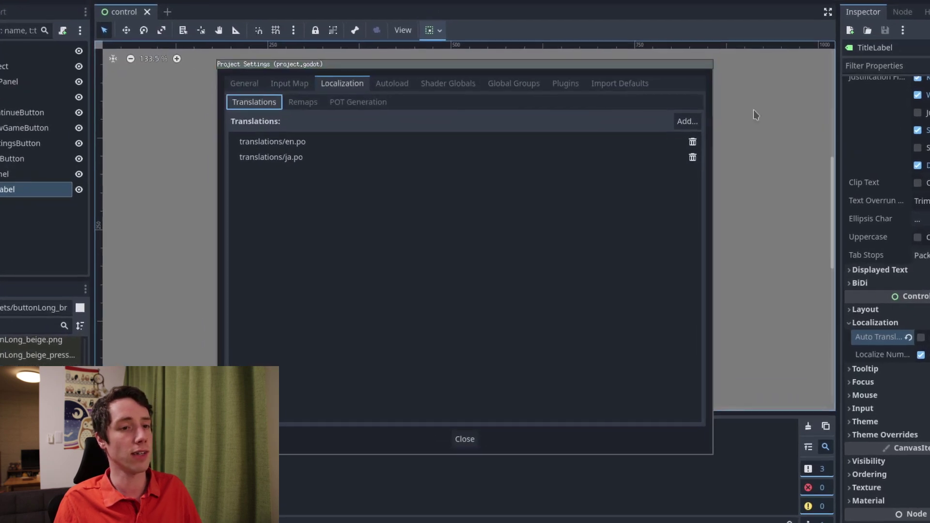
{"action": "left_click", "coordinate": [698, 114]}
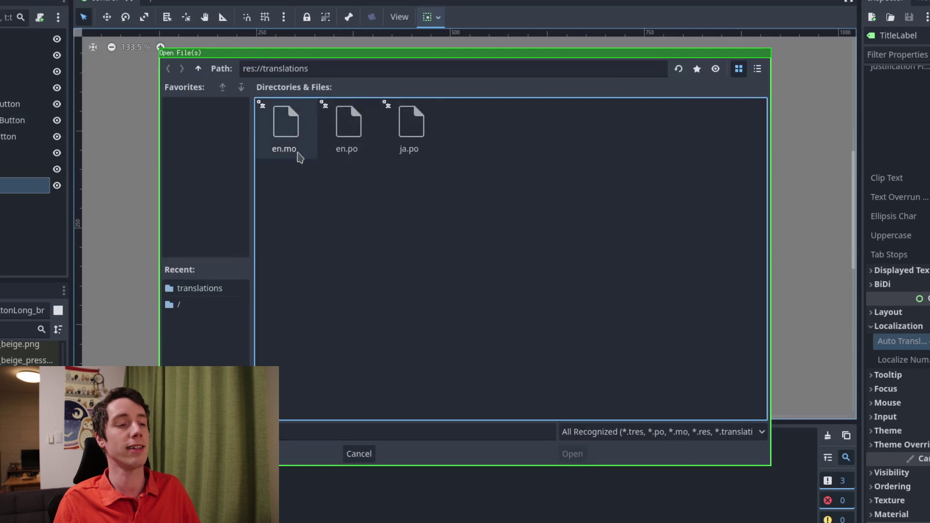
{"action": "left_click", "coordinate": [360, 454]}
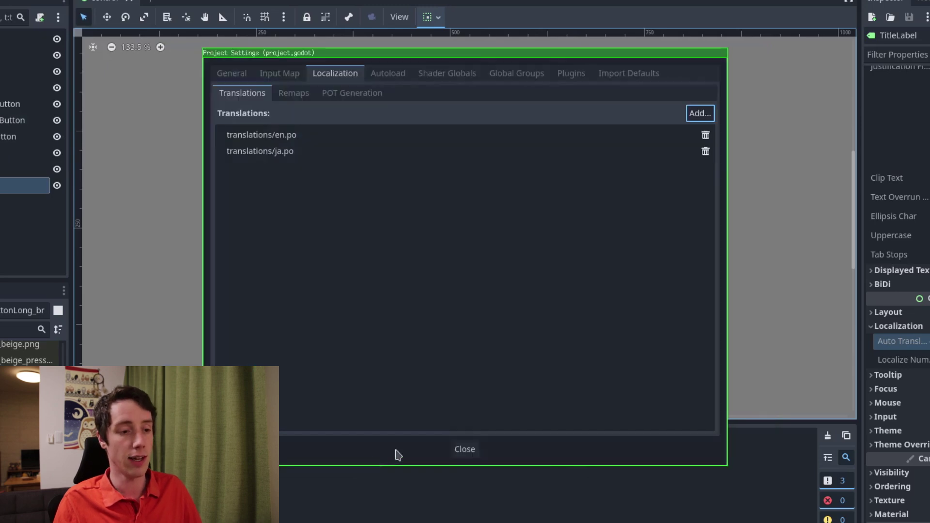
{"action": "left_click", "coordinate": [464, 449]}
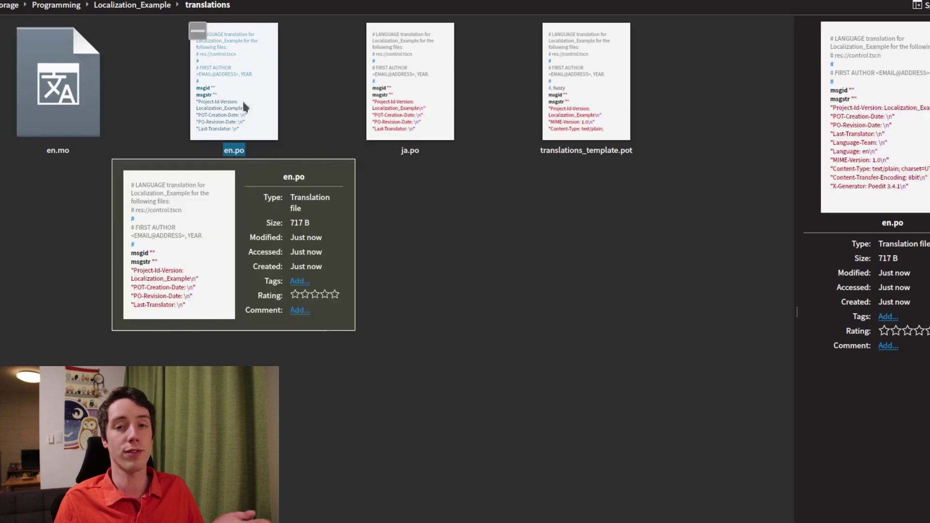
{"action": "mouse_move", "coordinate": [868, 116]}
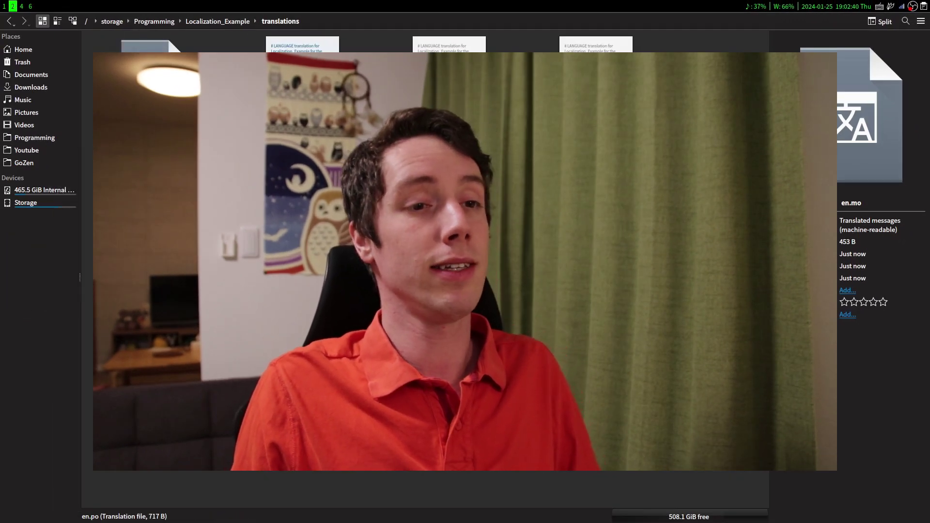
{"action": "key", "text": "Escape"}
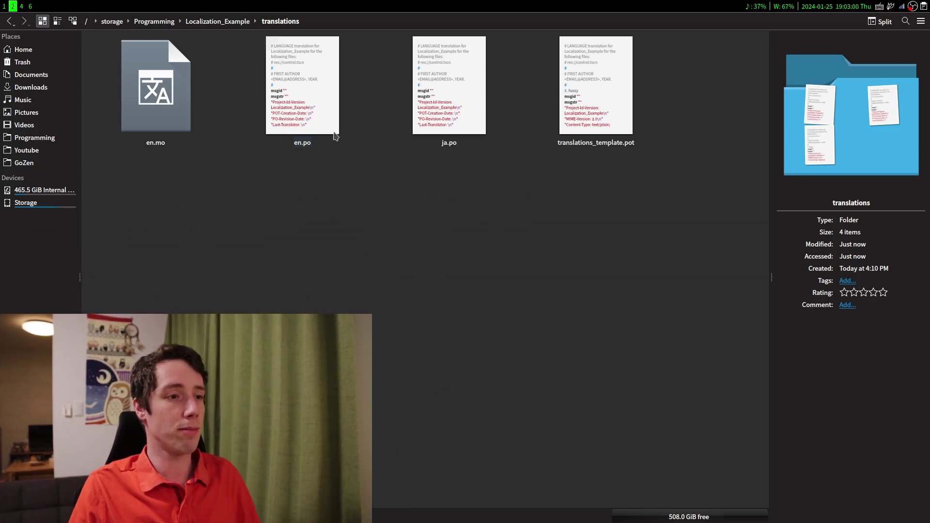
Open en.po in Notepadqq instead of Poedit
{"action": "double_click", "coordinate": [298, 116]}
{"action": "key", "text": "ctrl+q"}
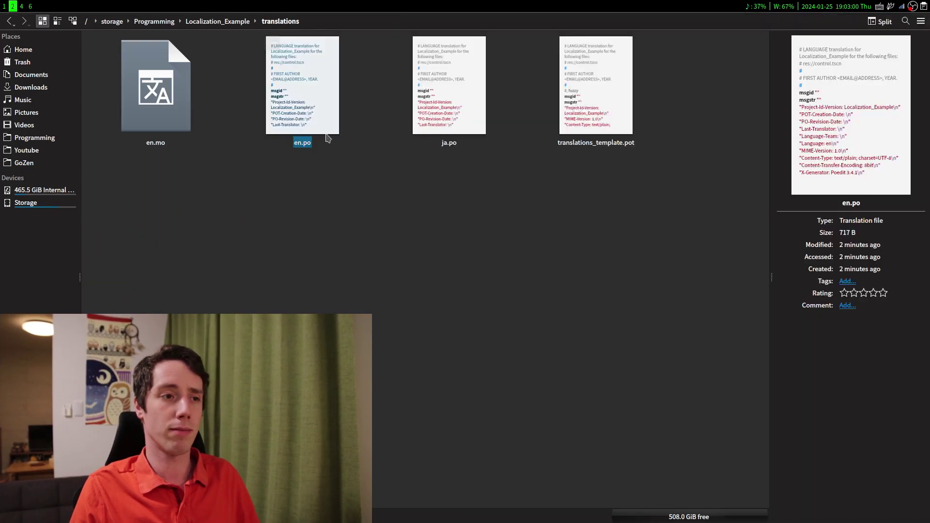
{"action": "right_click", "coordinate": [313, 117]}
{"action": "left_click", "coordinate": [534, 143]}
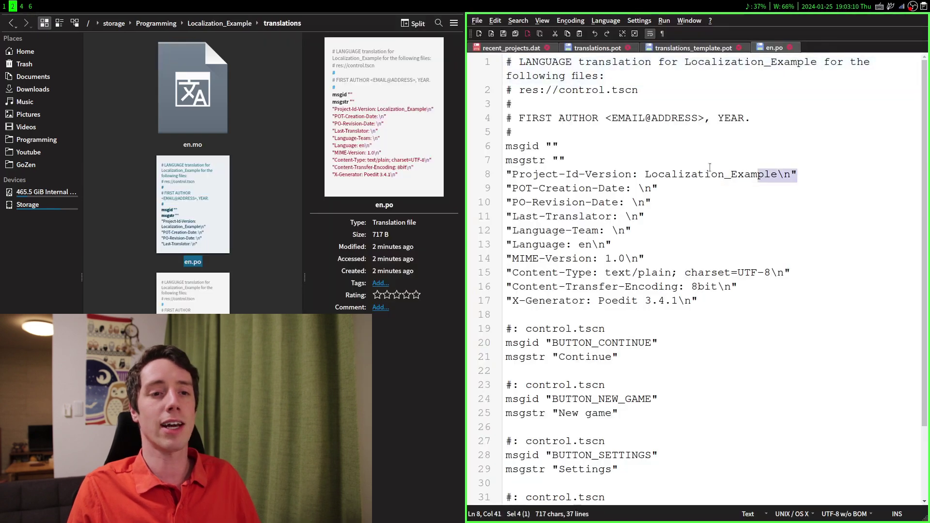
{"action": "type", "text": "\"Project-Id-Version: Localization_Example\\n\"deqed"}
Delete the stray word 'deled' on line 8, then select translations_template.pot and en.po
{"action": "left_click_drag", "start_coordinate": [797, 174], "coordinate": [693, 175]}
{"action": "left_click", "coordinate": [724, 175]}
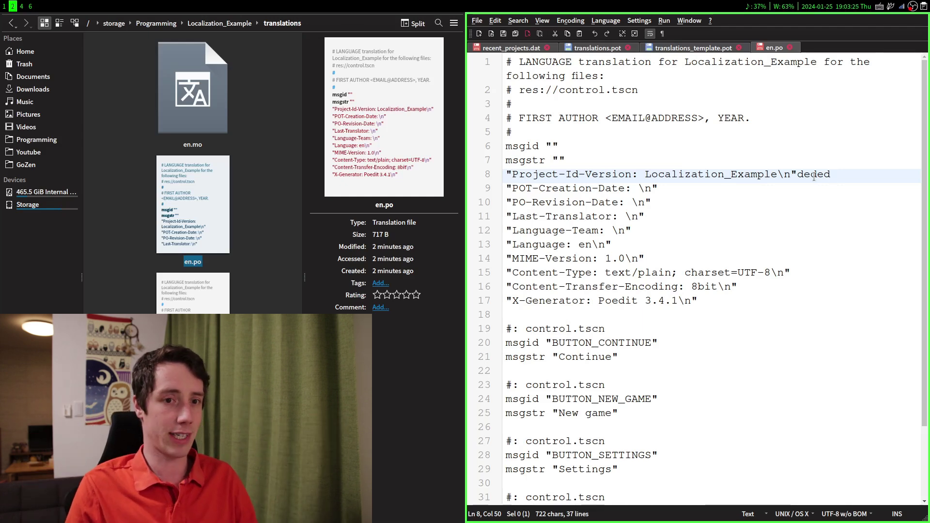
{"action": "double_click", "coordinate": [812, 176]}
{"action": "key", "text": "BackSpace"}
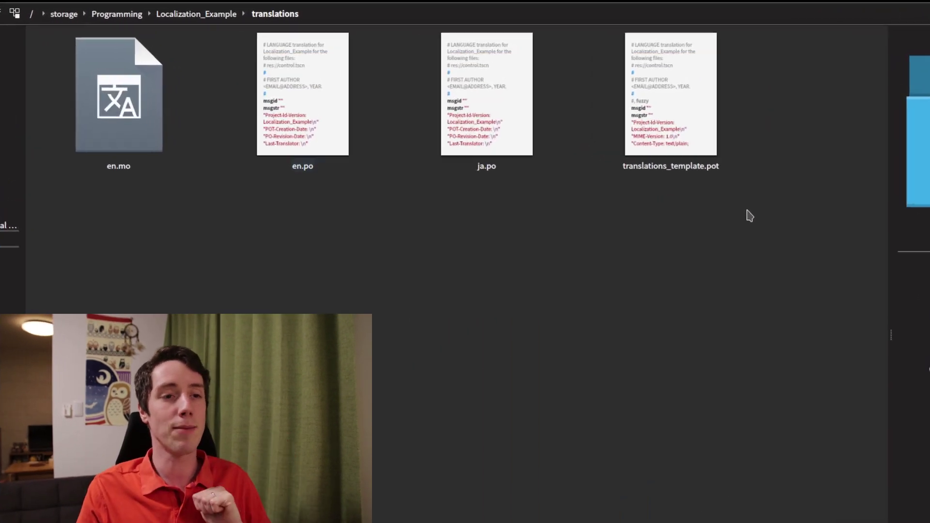
{"action": "left_click", "coordinate": [627, 95]}
{"action": "left_click", "coordinate": [326, 145], "text": "ctrl"}
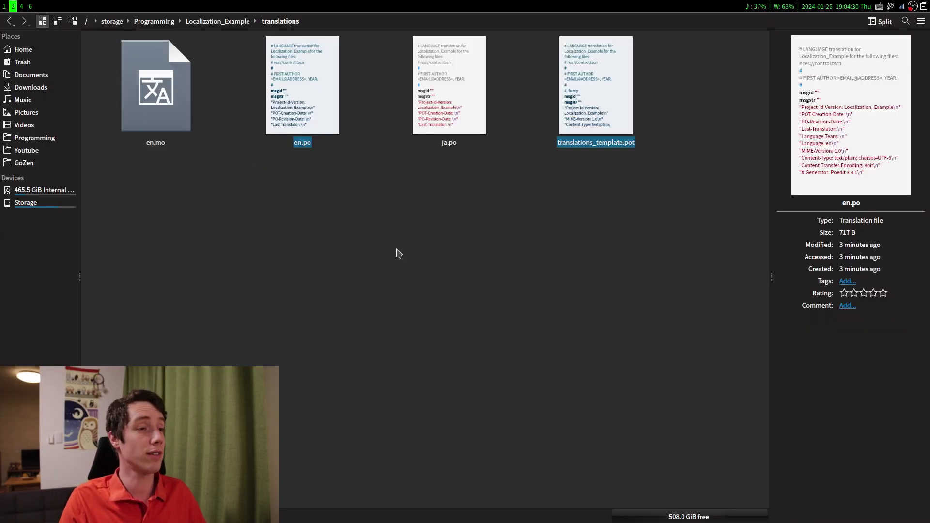
Set the NewGameButton tooltip text to TOOLTIP_BUTTON_NEW_GAME
{"action": "key", "text": "super+1"}
{"action": "scroll", "coordinate": [389, 233], "scroll_direction": "down", "scroll_amount": 1}
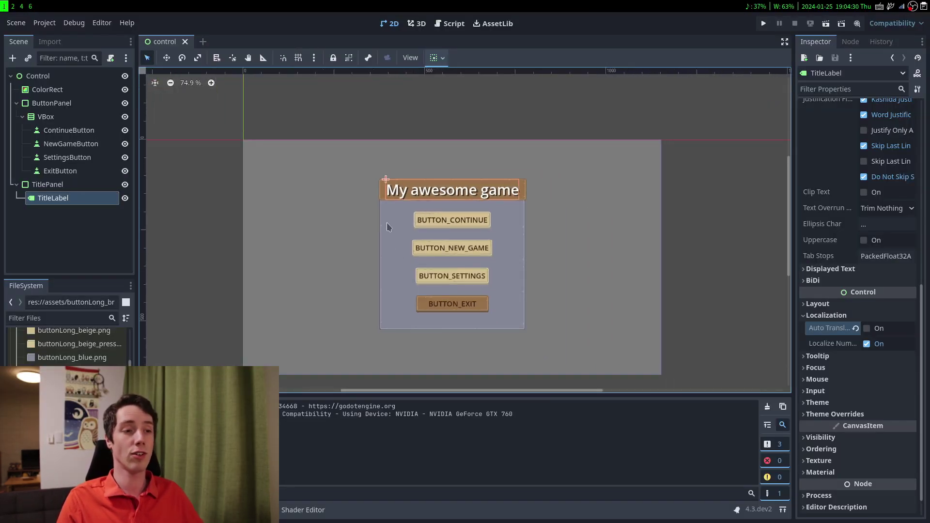
{"action": "middle_click_drag", "start_coordinate": [386, 225], "coordinate": [377, 162]}
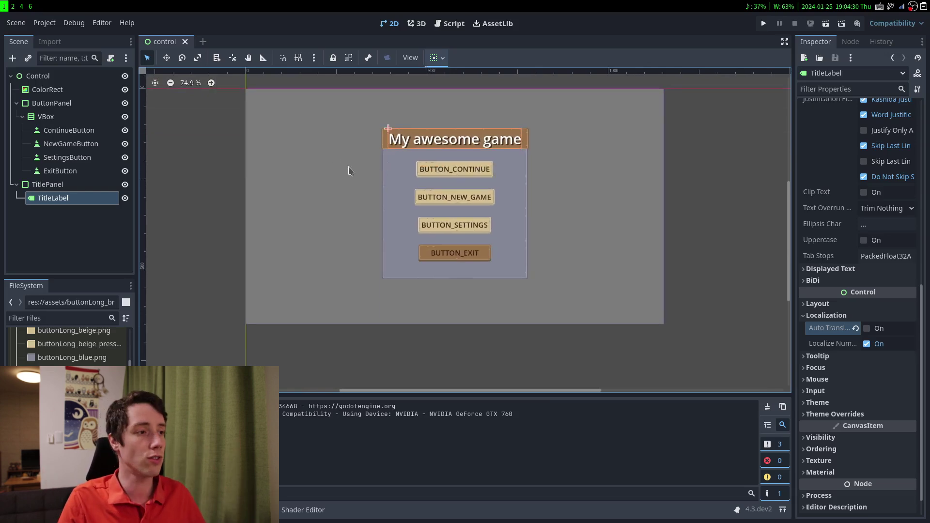
{"action": "left_click", "coordinate": [105, 148]}
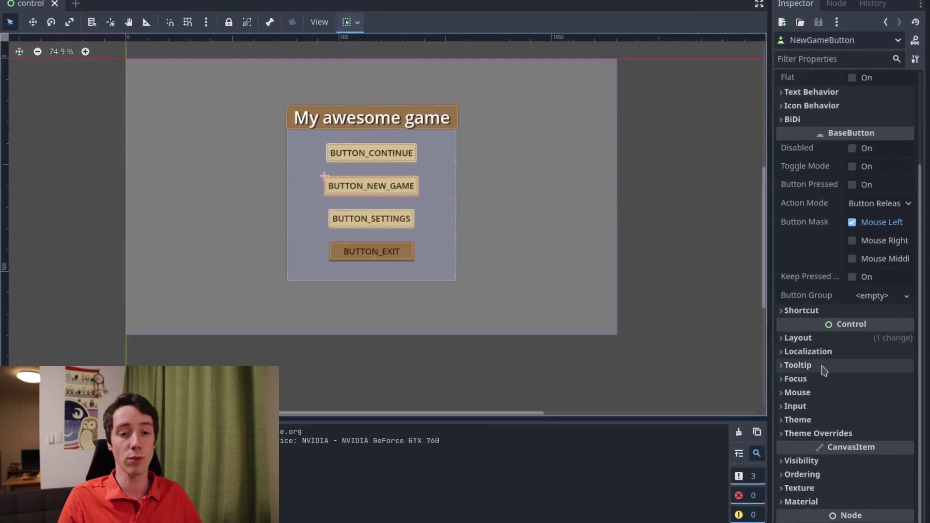
{"action": "left_click", "coordinate": [821, 370]}
{"action": "left_click", "coordinate": [843, 401]}
{"action": "type", "text": "TOOLTIP_BUTTON_NEW_G"}
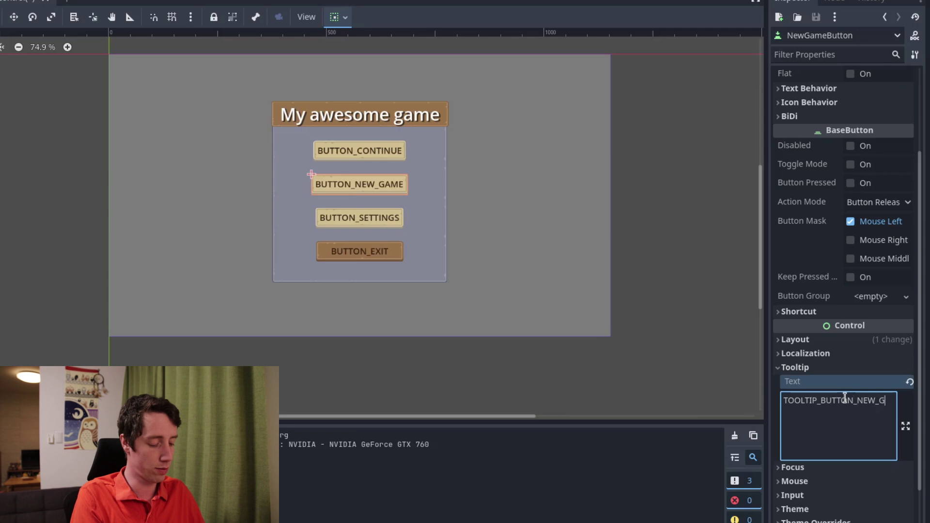
{"action": "type", "text": "AME"}
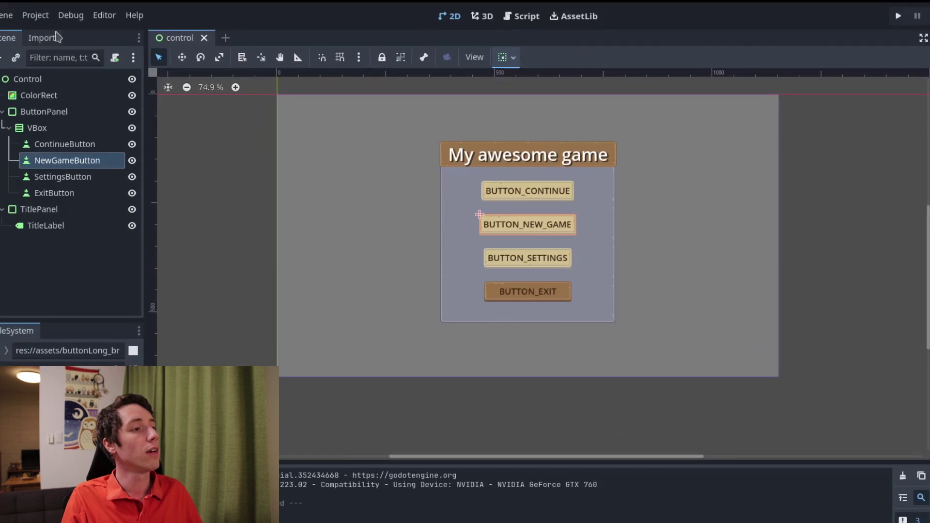
Regenerate the POT, overwriting translations_template.pot
{"action": "left_click", "coordinate": [35, 15]}
{"action": "left_click", "coordinate": [59, 32]}
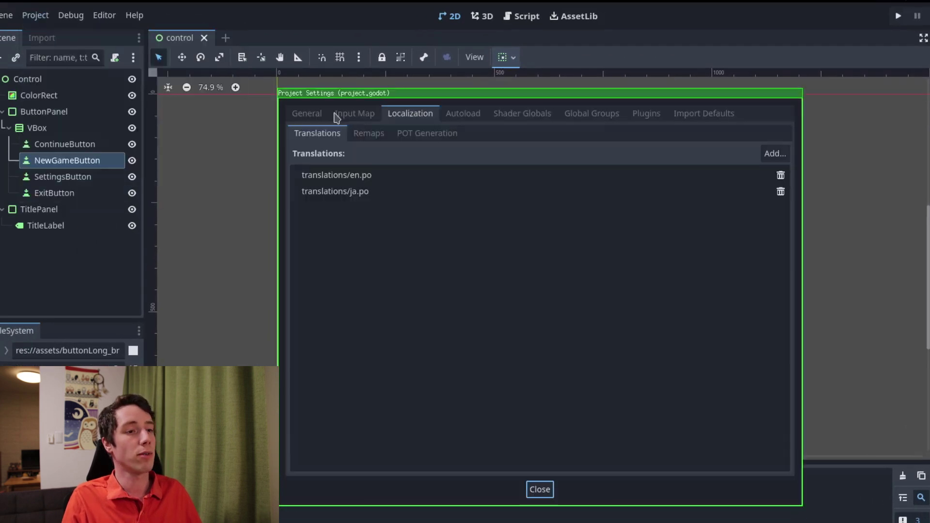
{"action": "left_click", "coordinate": [458, 134]}
{"action": "left_click", "coordinate": [779, 156]}
{"action": "left_click", "coordinate": [646, 493]}
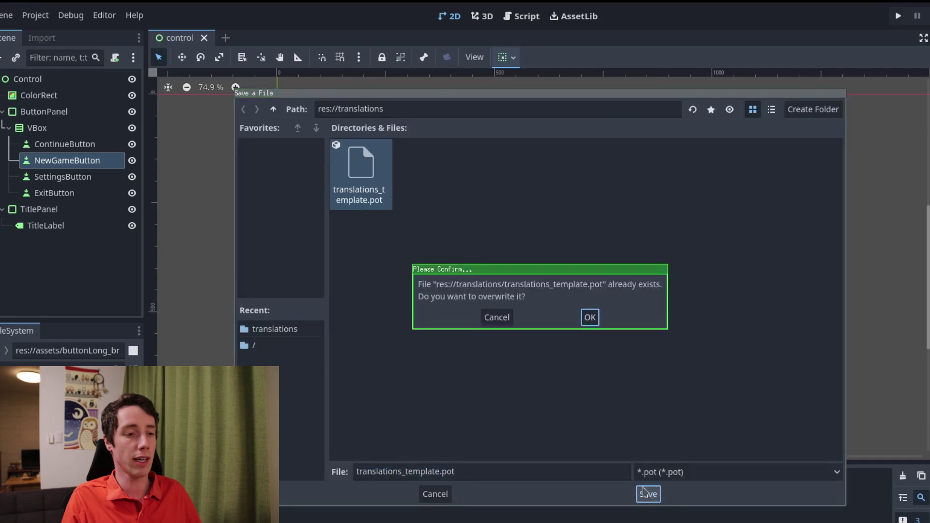
{"action": "left_click", "coordinate": [590, 317]}
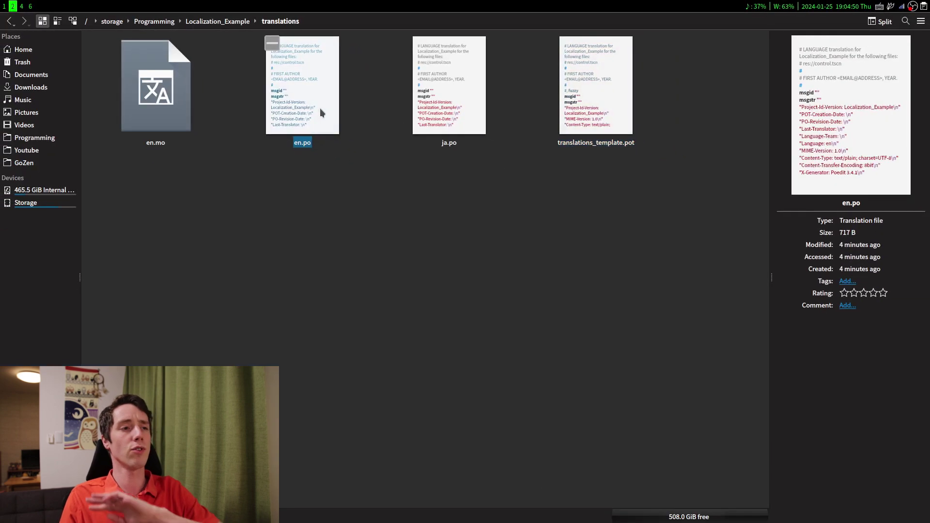
Update en.po from translations_template.pot and inspect the new TOOLTIP_BUTTON_NEW_GAME entry
{"action": "double_click", "coordinate": [319, 108]}
{"action": "left_click", "coordinate": [548, 21]}
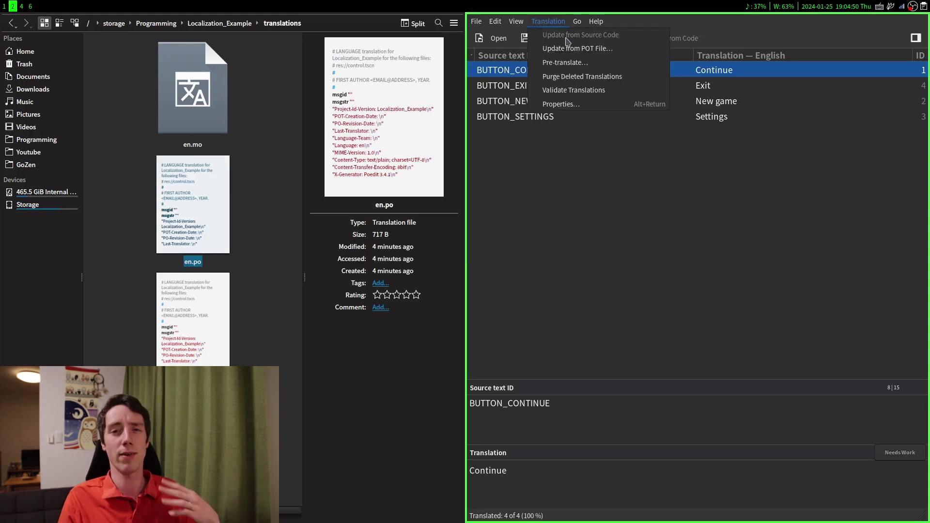
{"action": "left_click", "coordinate": [596, 48]}
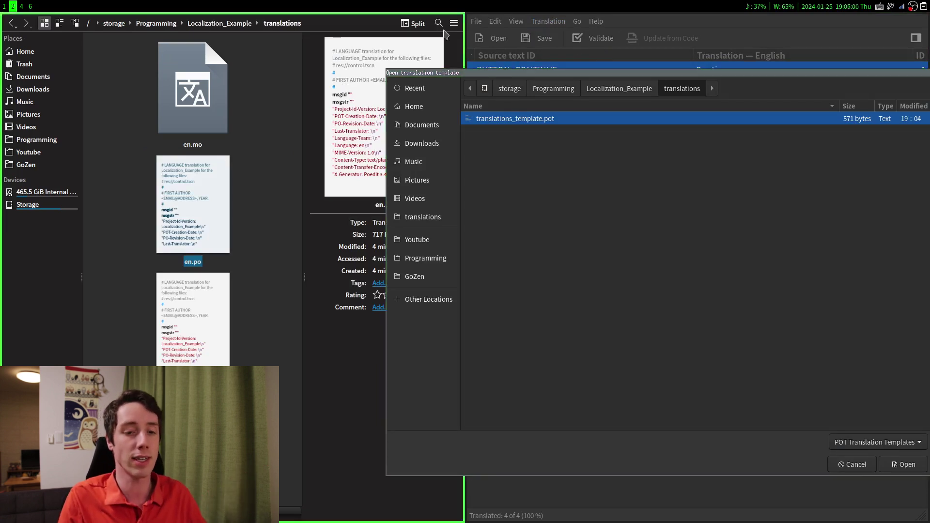
{"action": "left_click", "coordinate": [907, 465]}
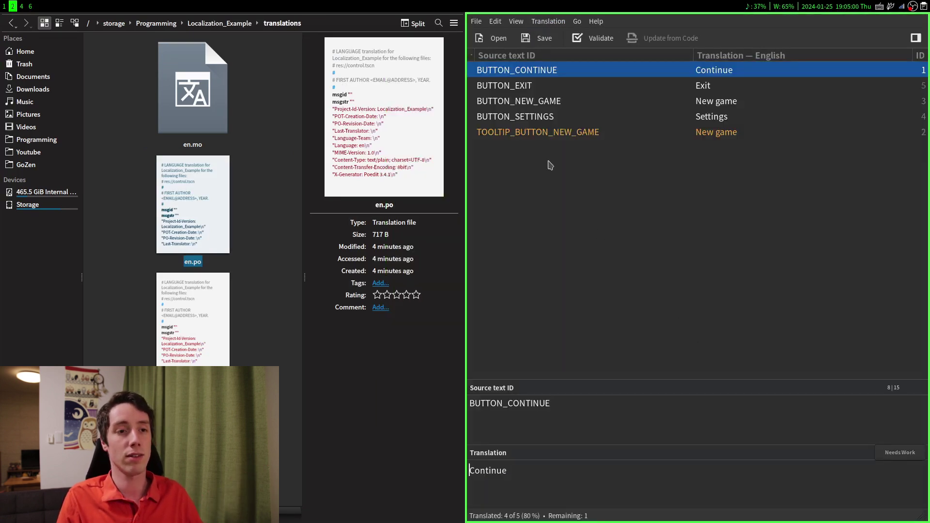
{"action": "left_click", "coordinate": [576, 138]}
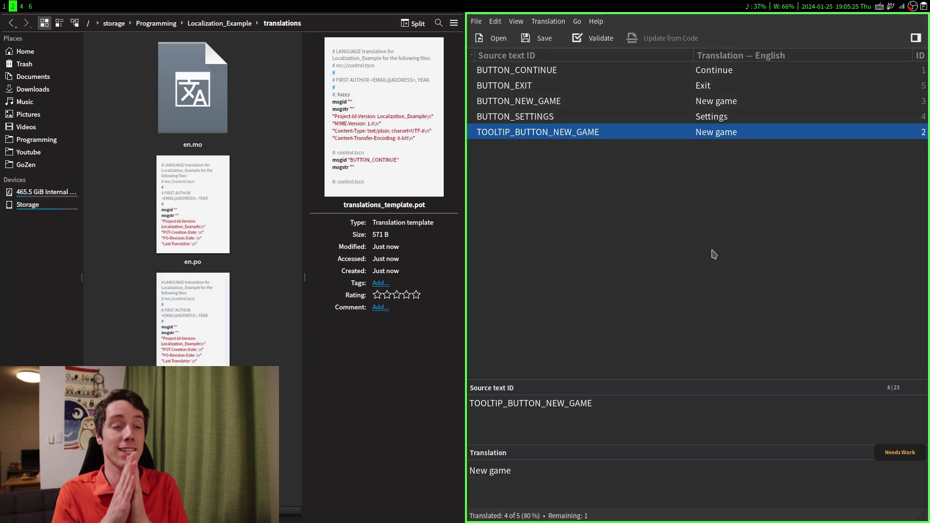
{"action": "left_click", "coordinate": [548, 21]}
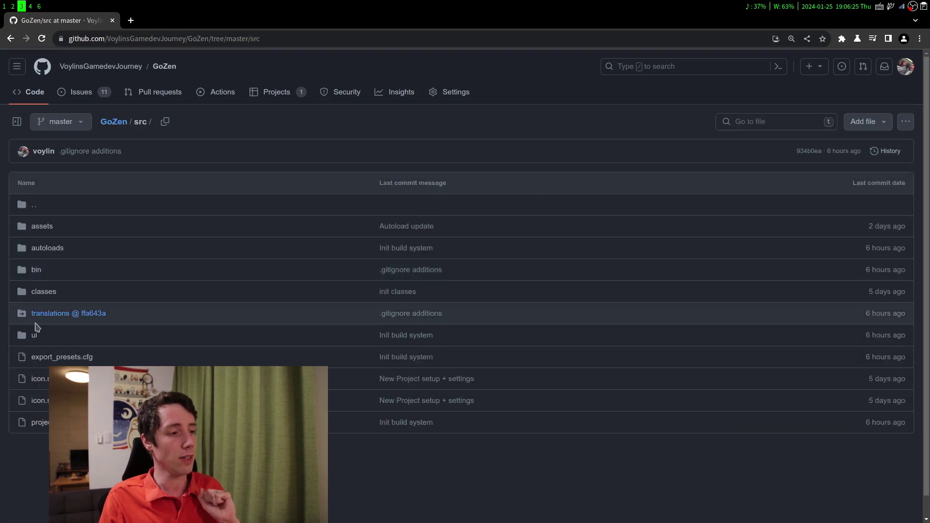
Browse the GoZen-translations submodule's POT folder, then return to the repository root
{"action": "left_click", "coordinate": [49, 321]}
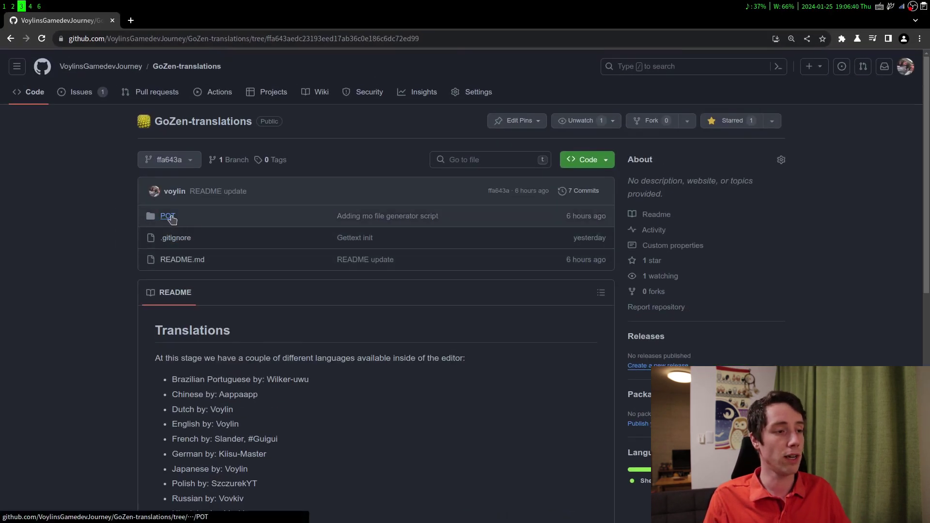
{"action": "left_click", "coordinate": [168, 217]}
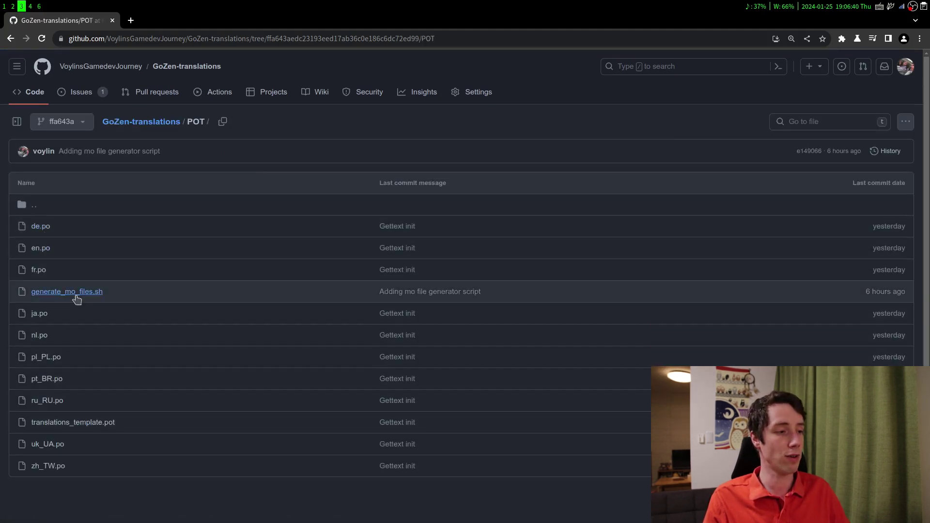
{"action": "left_click", "coordinate": [33, 206]}
{"action": "scroll", "coordinate": [161, 344], "scroll_direction": "down", "scroll_amount": 3}
Back in the Godot editor, open and close Project Settings
{"action": "key", "text": "super+1"}
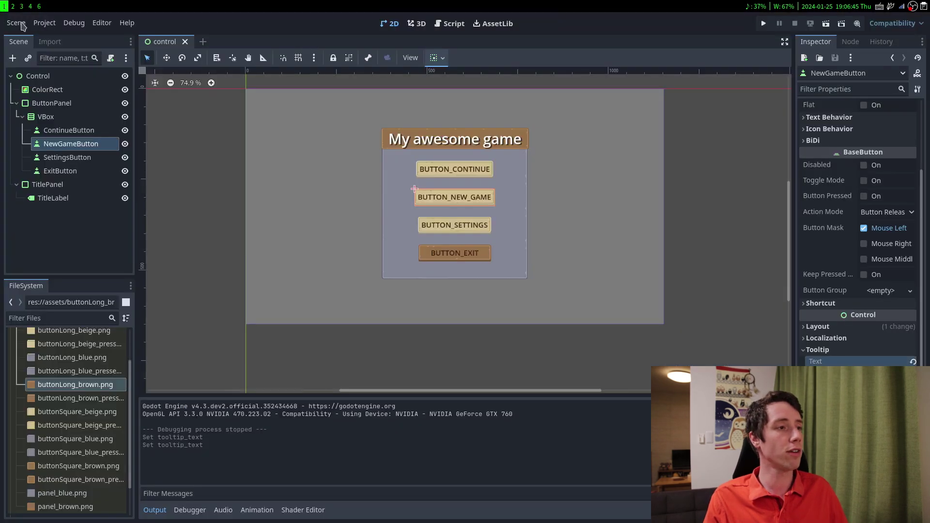
{"action": "left_click", "coordinate": [44, 23]}
{"action": "left_click", "coordinate": [62, 37]}
{"action": "left_click", "coordinate": [465, 418]}
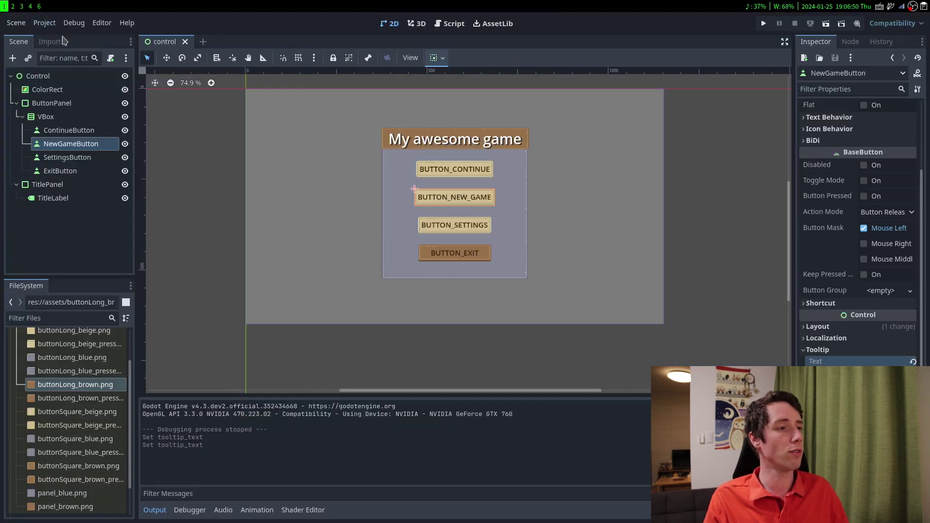
Add a Linux/X11 export preset and view its Resources settings
{"action": "left_click", "coordinate": [46, 23]}
{"action": "left_click", "coordinate": [46, 75]}
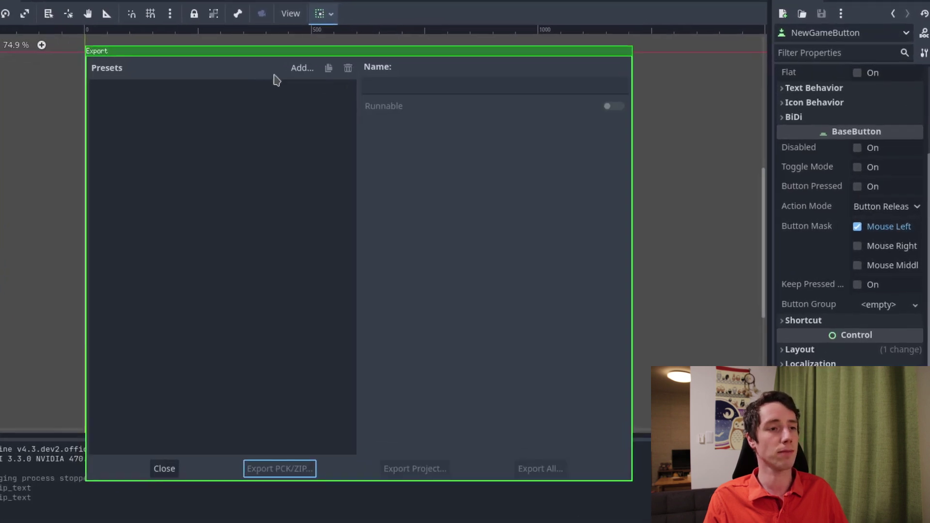
{"action": "left_click", "coordinate": [294, 75]}
{"action": "left_click", "coordinate": [338, 143]}
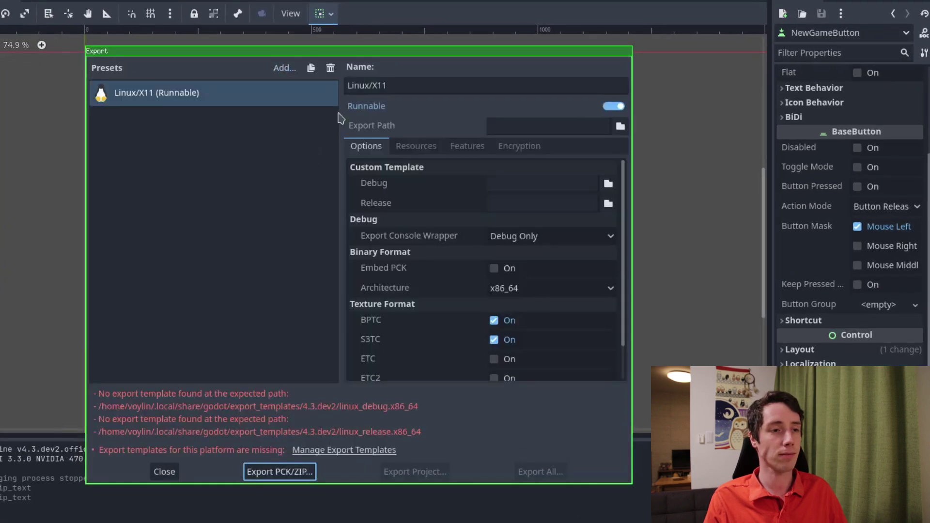
{"action": "left_click", "coordinate": [430, 151]}
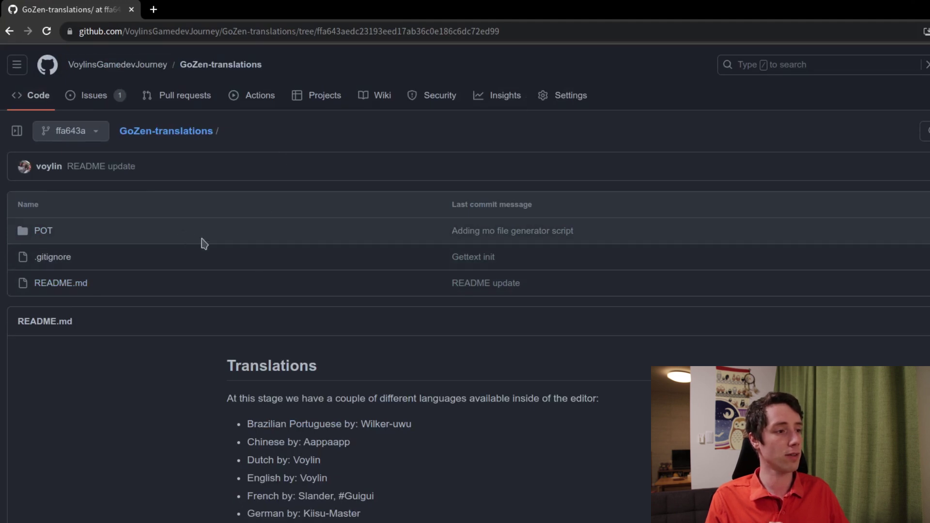
Open generate_mo_files.sh from the GoZen-translations POT folder
{"action": "left_click", "coordinate": [42, 231]}
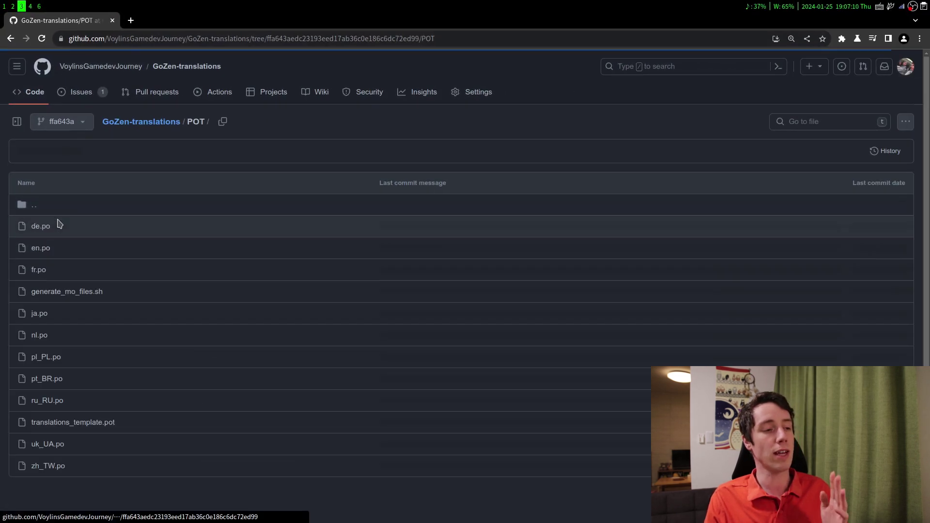
{"action": "left_click", "coordinate": [79, 292]}
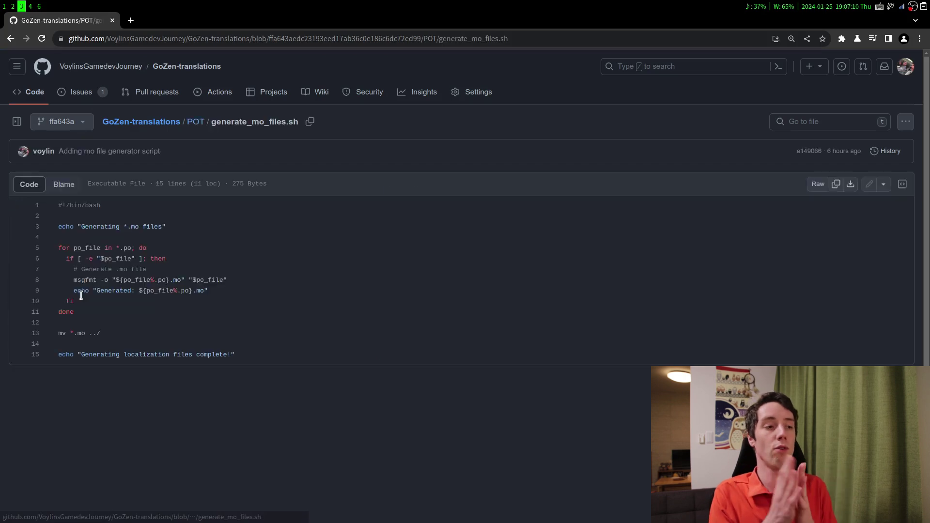
{"action": "scroll", "coordinate": [114, 331], "scroll_direction": "up", "scroll_amount": 4, "text": "ctrl"}
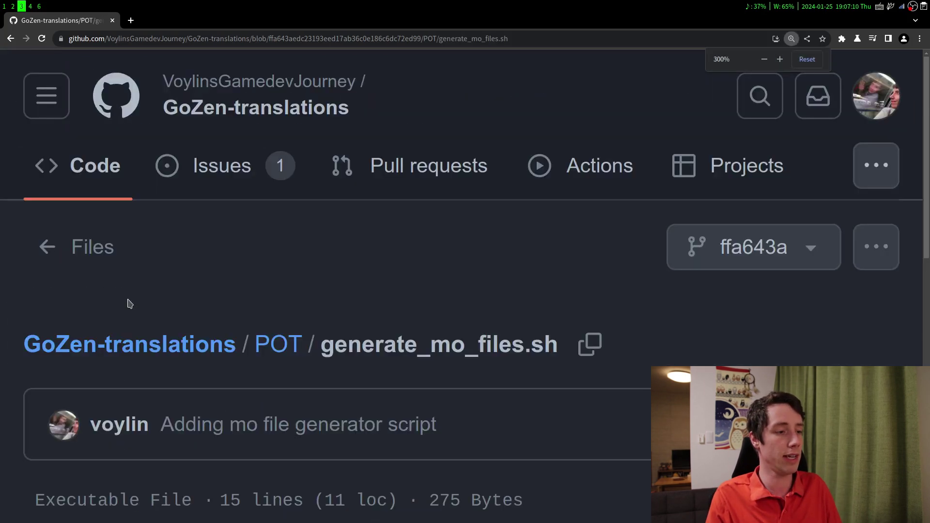
{"action": "scroll", "coordinate": [183, 342], "scroll_direction": "down", "scroll_amount": 3}
{"action": "scroll", "coordinate": [183, 342], "scroll_direction": "down", "scroll_amount": 2}
{"action": "scroll", "coordinate": [184, 344], "scroll_direction": "down", "scroll_amount": 1, "text": "ctrl"}
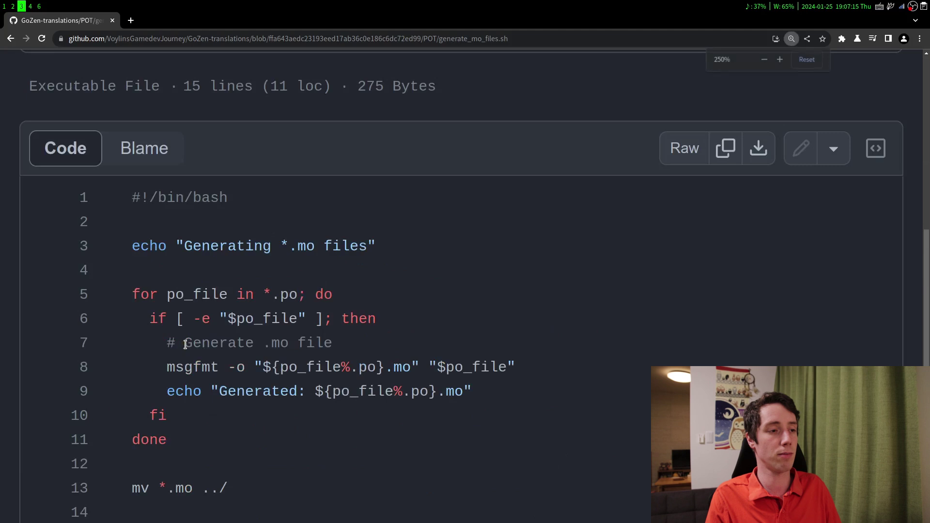
{"action": "scroll", "coordinate": [186, 348], "scroll_direction": "down", "scroll_amount": 1, "text": "ctrl"}
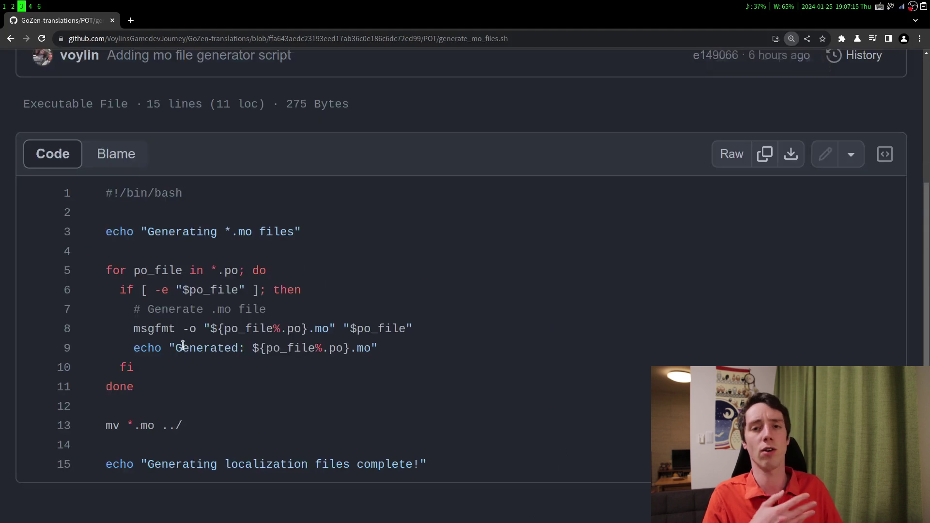